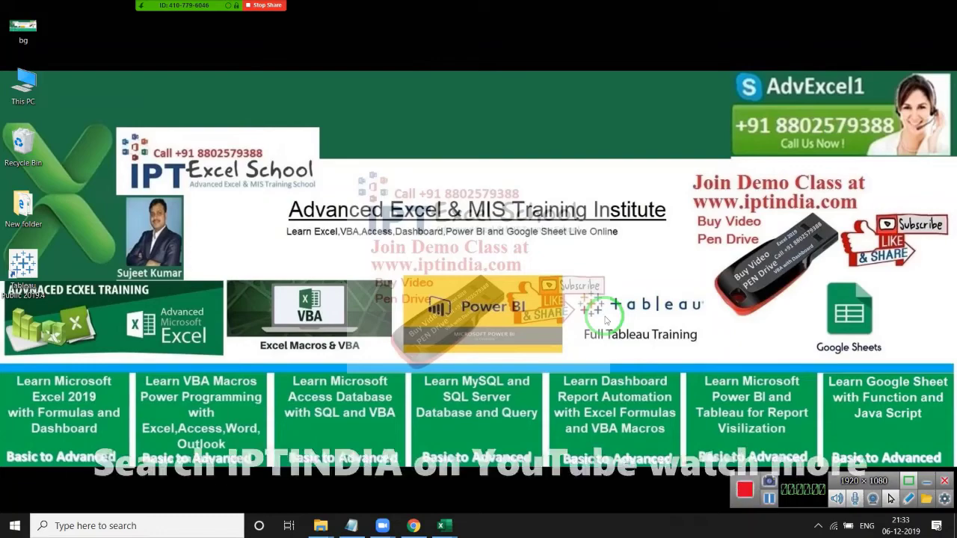
Bring the Ageing File workbook up full screen in Excel, showing the PUNE tyre list
left_click_drag(591, 303, 438, 357)
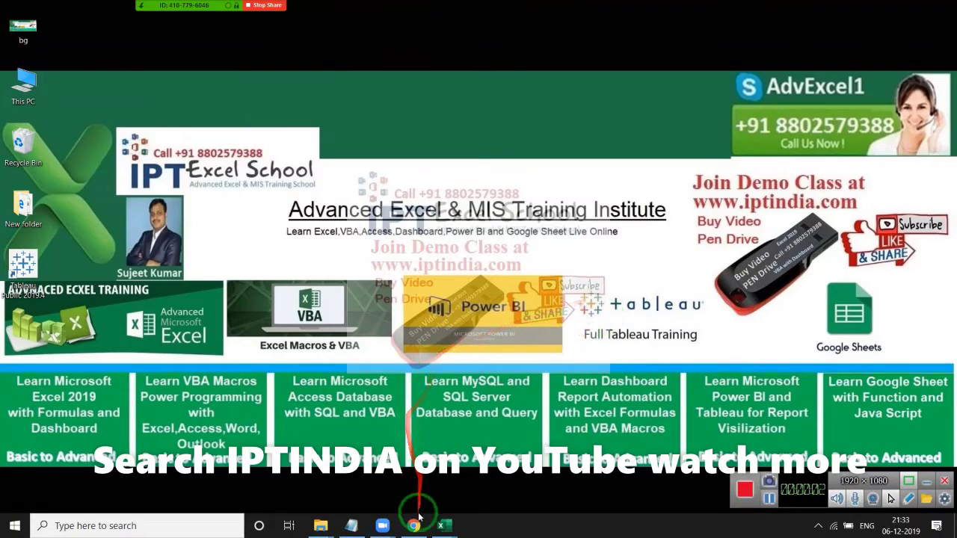
mouse_move(441, 523)
left_click(544, 485)
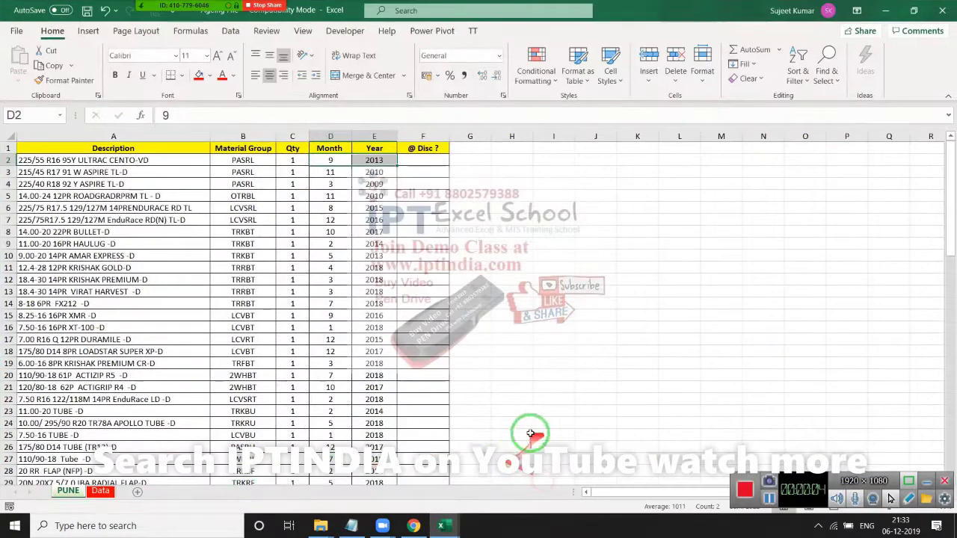
left_click_drag(252, 271, 105, 186)
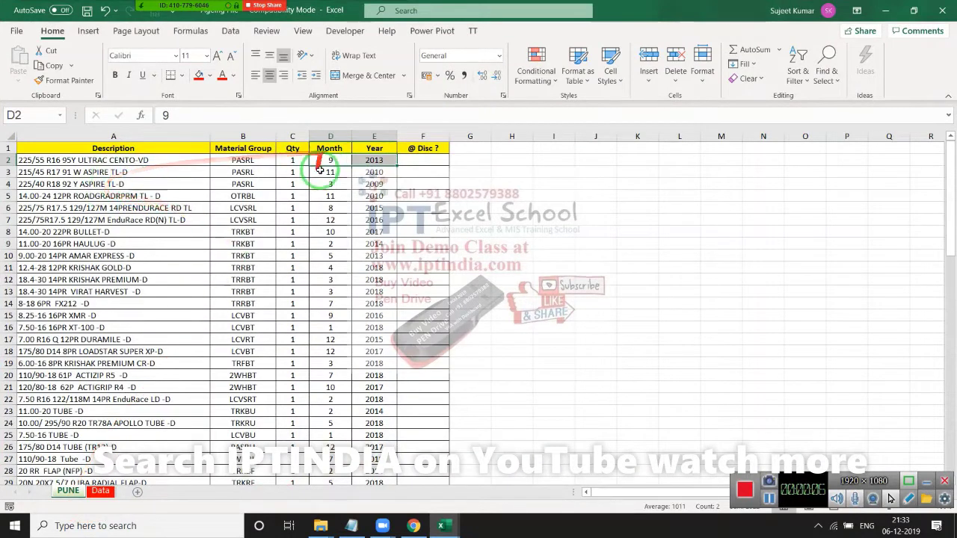
left_click(372, 160)
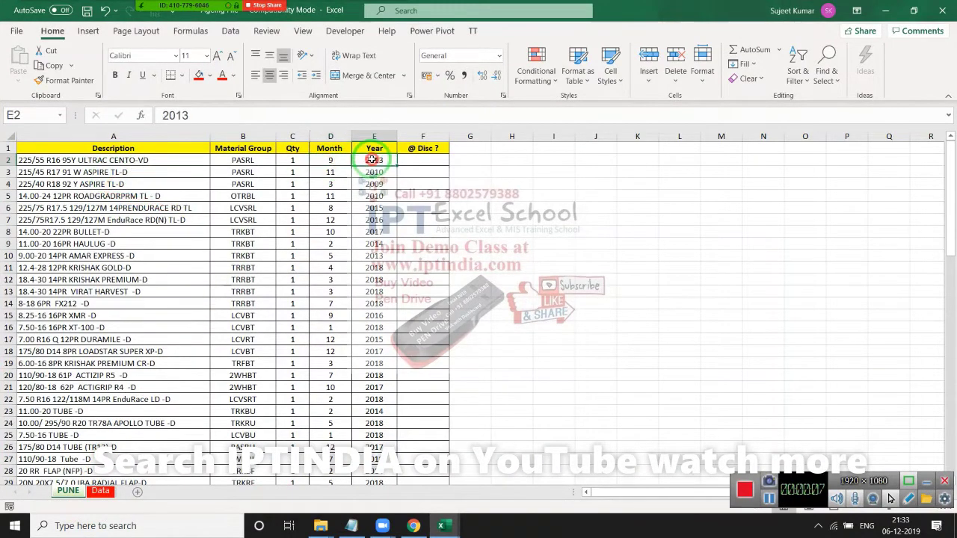
left_click(422, 161)
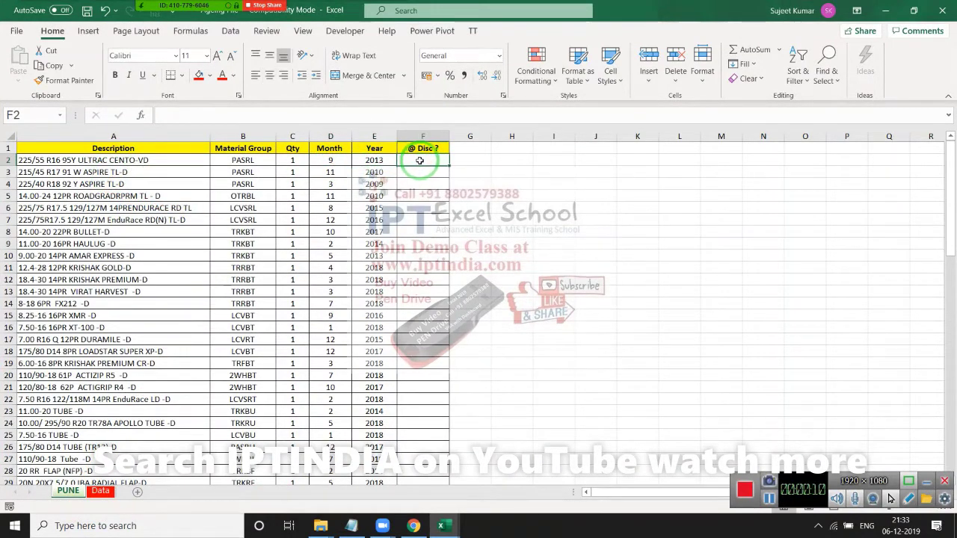
left_click_drag(410, 170, 104, 495)
left_click(104, 495)
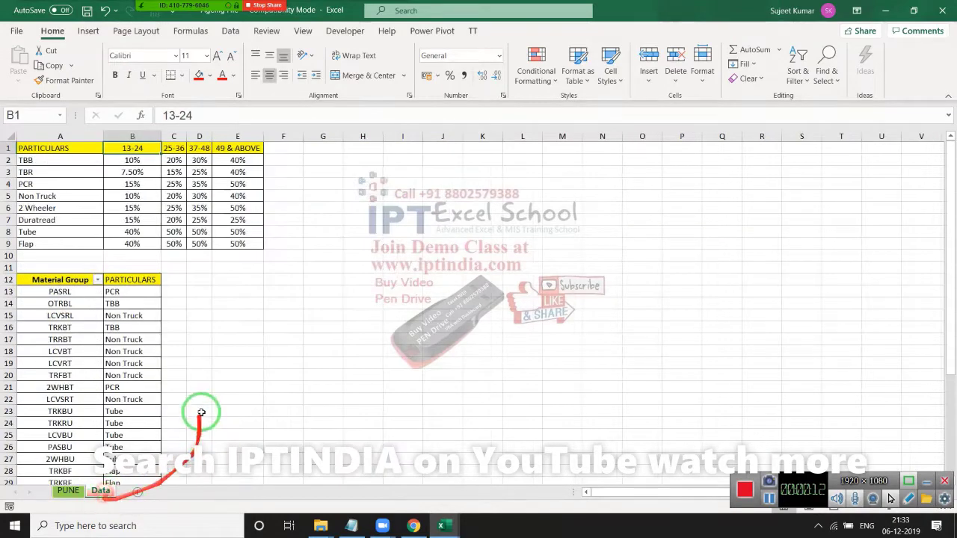
left_click(56, 162)
left_click_drag(56, 170, 56, 232)
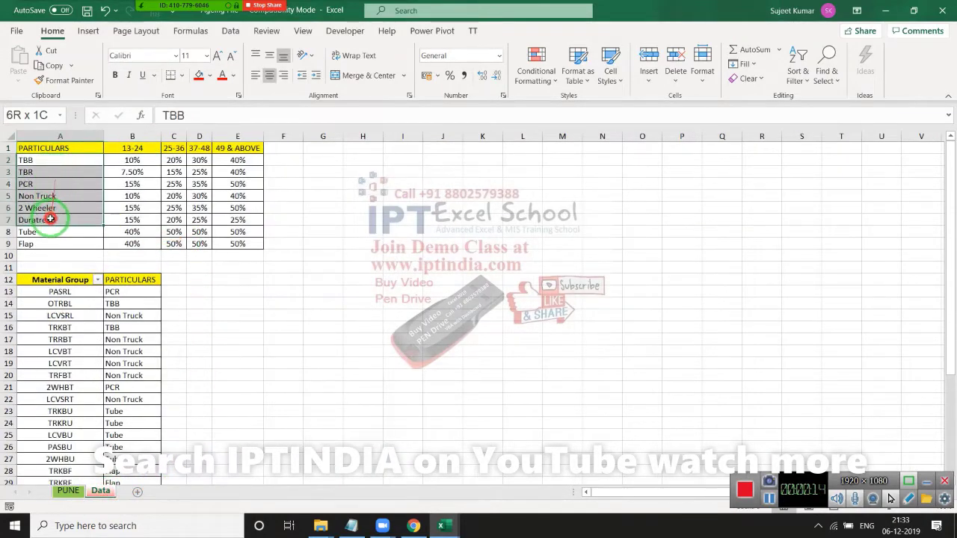
left_click(118, 148)
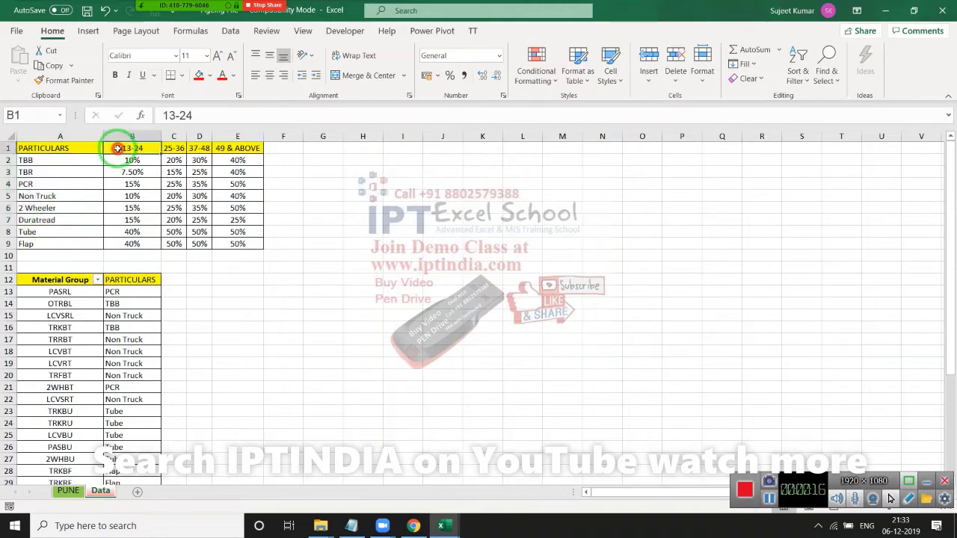
mouse_move(125, 160)
left_mouse_down()
mouse_move(119, 170)
mouse_move(144, 245)
left_mouse_up()
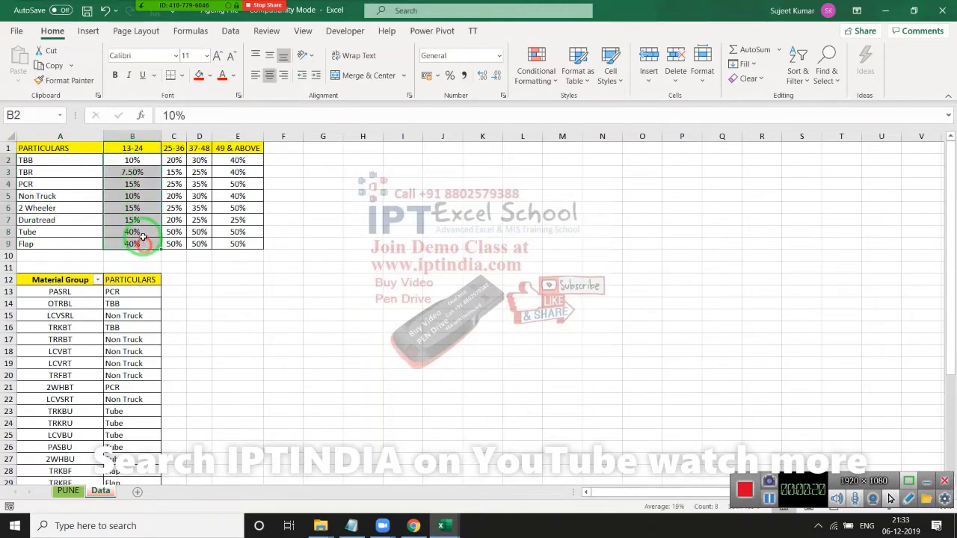
left_click(174, 149)
left_click_drag(174, 158, 173, 242)
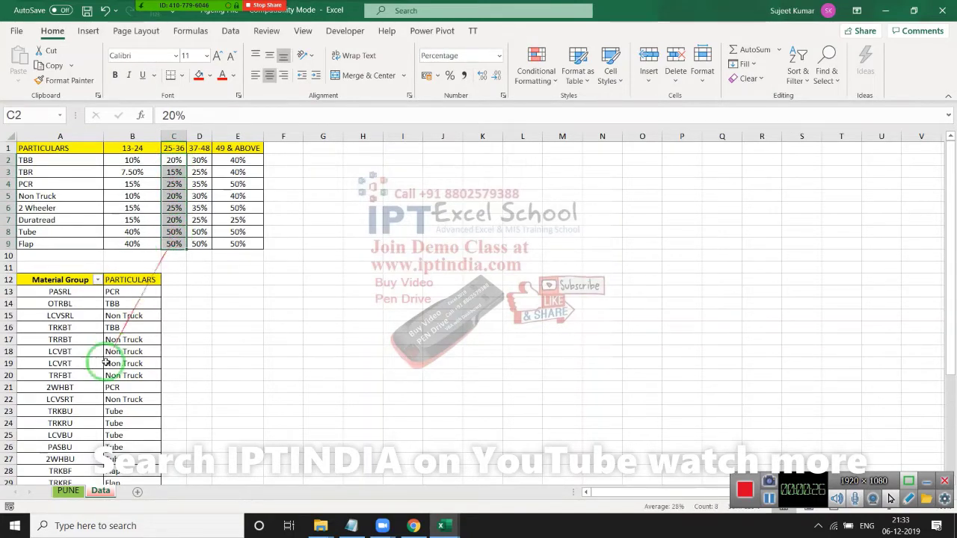
left_click(100, 491)
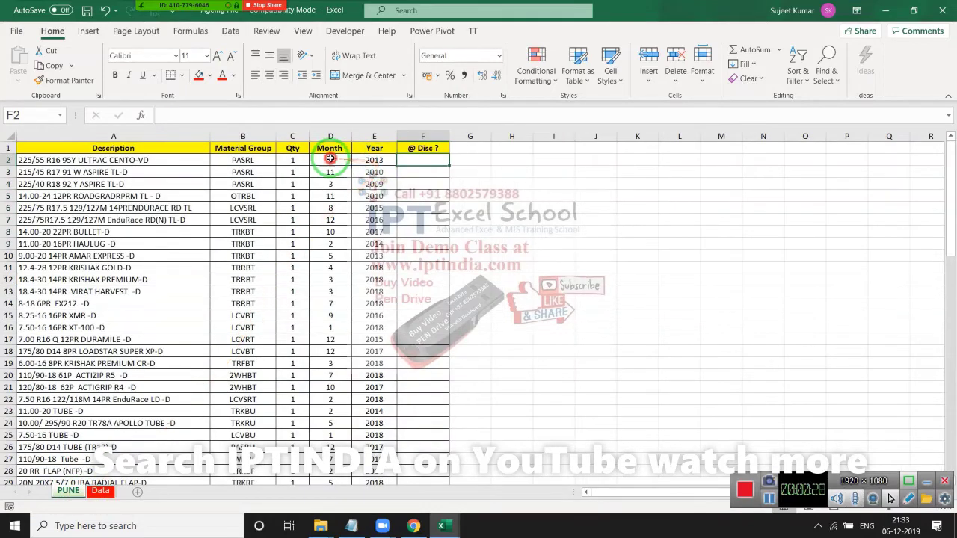
Start a DATEDIF formula with a nested DATE function in F2
left_click_drag(329, 160, 374, 160)
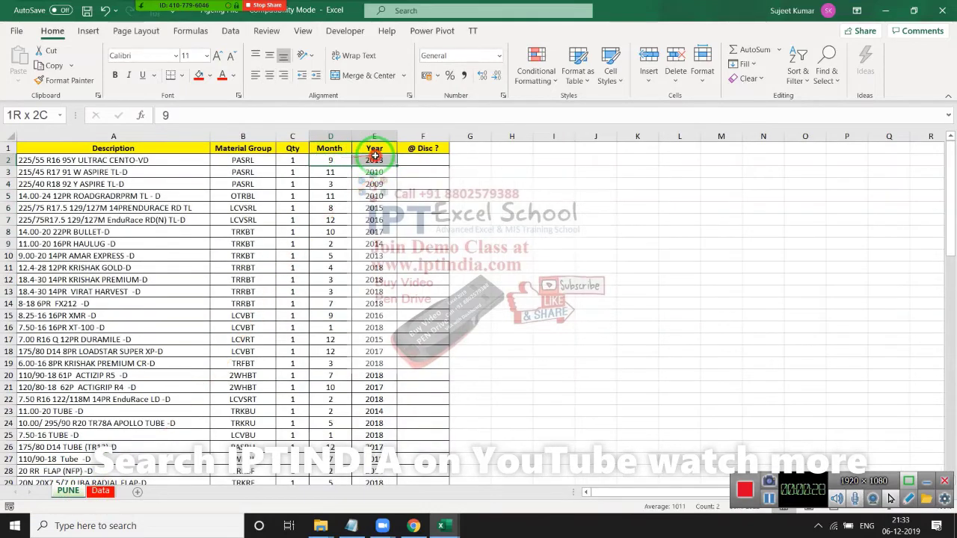
left_click(416, 157)
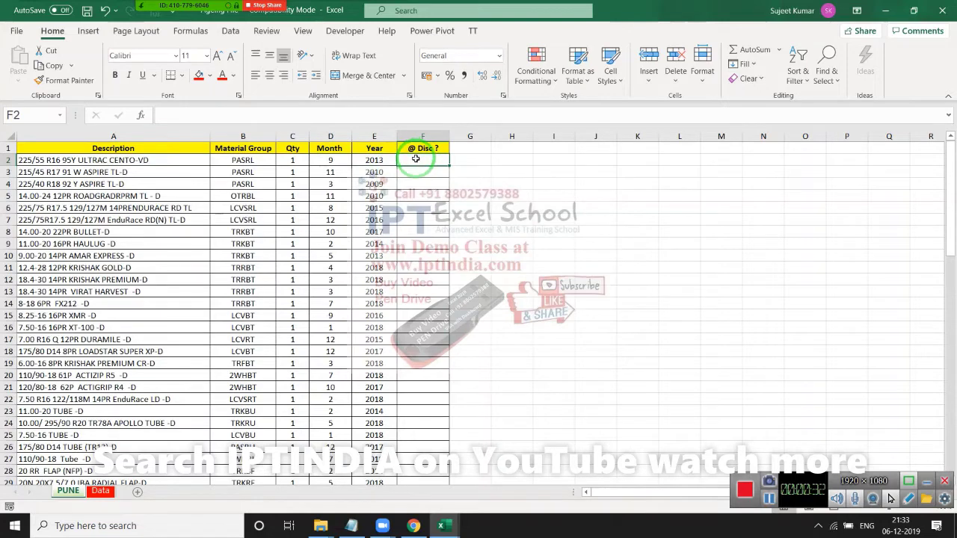
left_click_drag(374, 160, 334, 159)
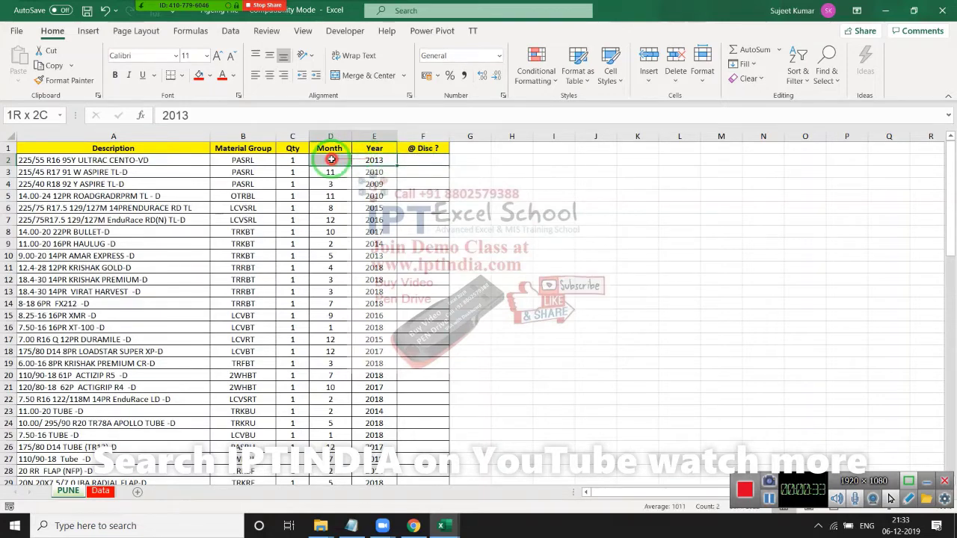
left_click(414, 161)
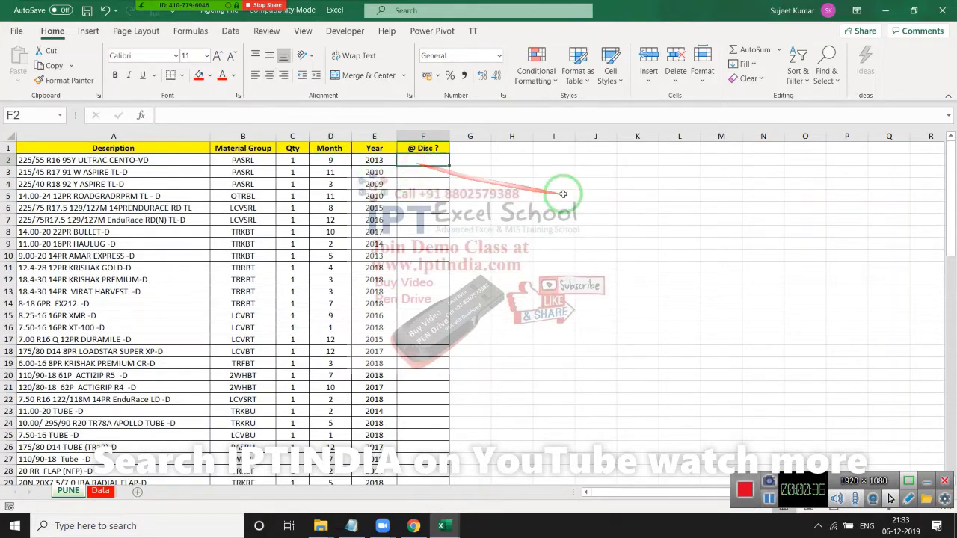
type("=dat")
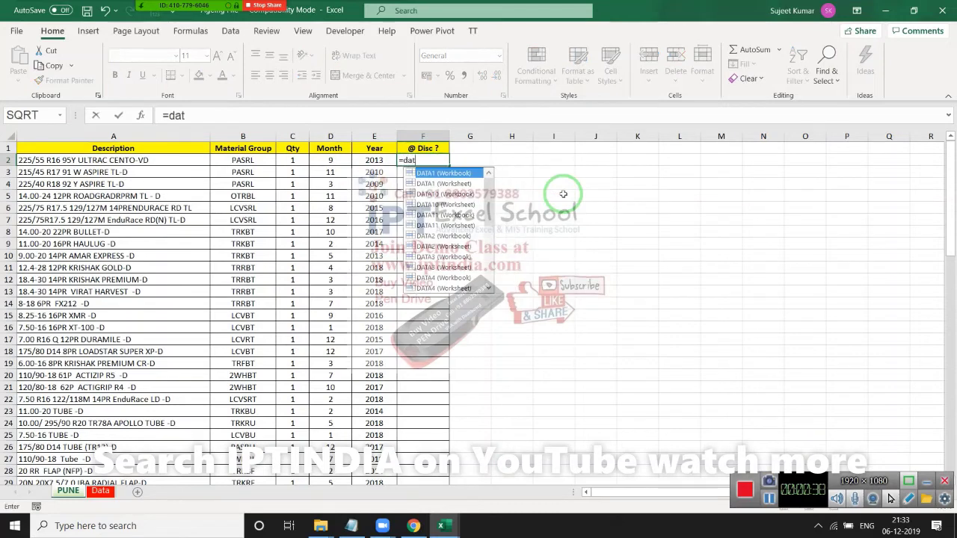
key("BackSpace")
key("BackSpace")
key("BackSpace")
type("d")
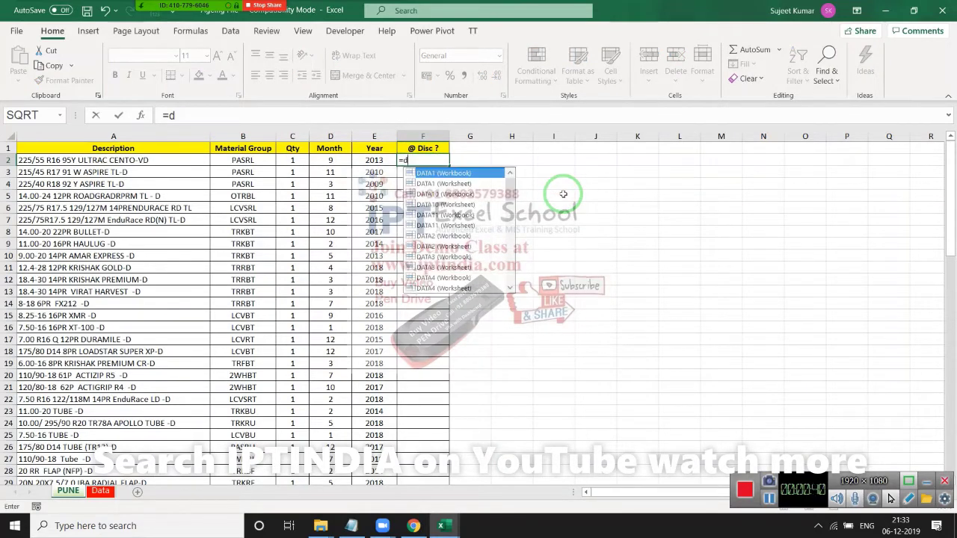
type("ated")
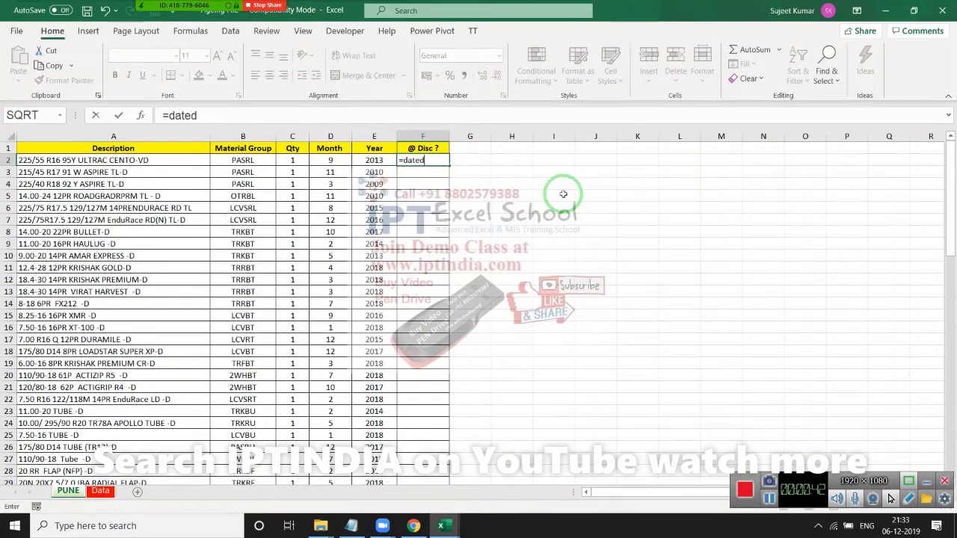
type("if(")
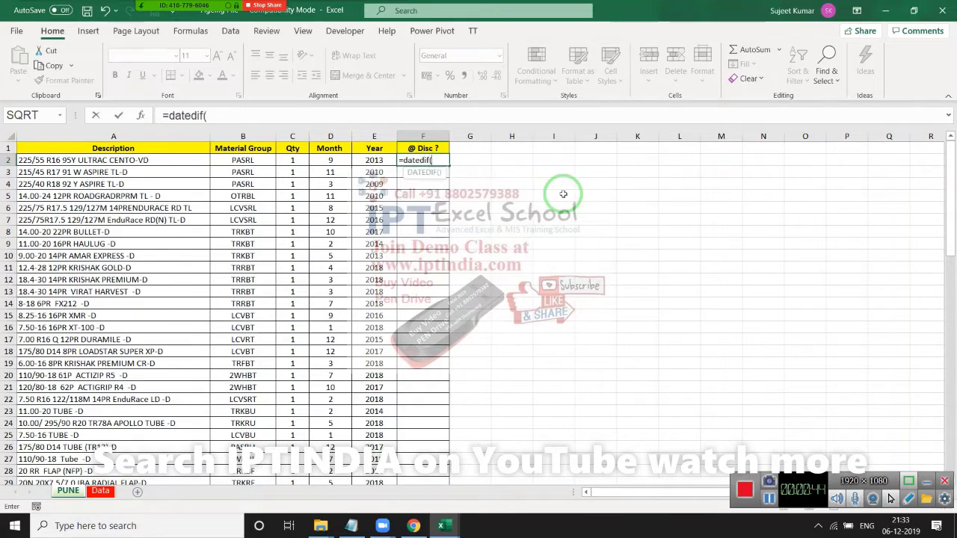
type("d")
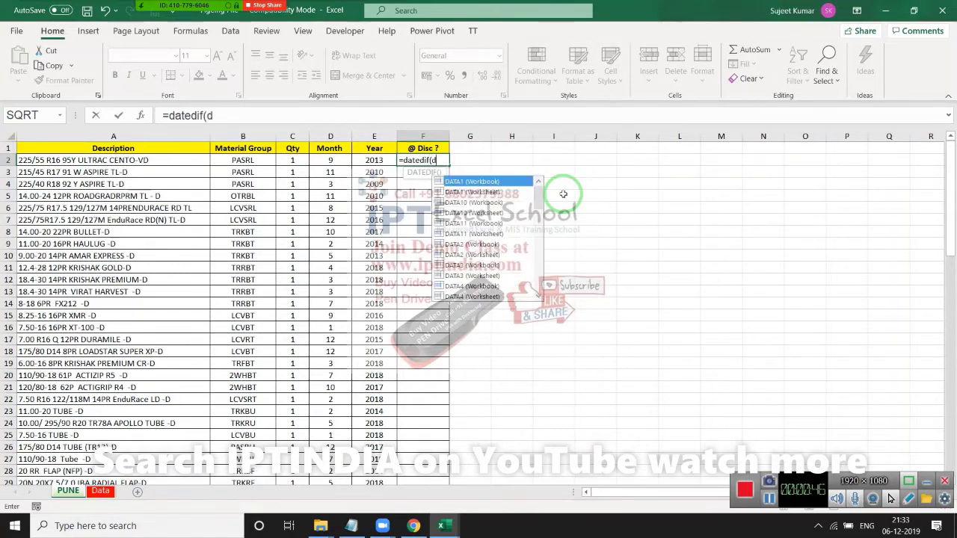
type("ate(")
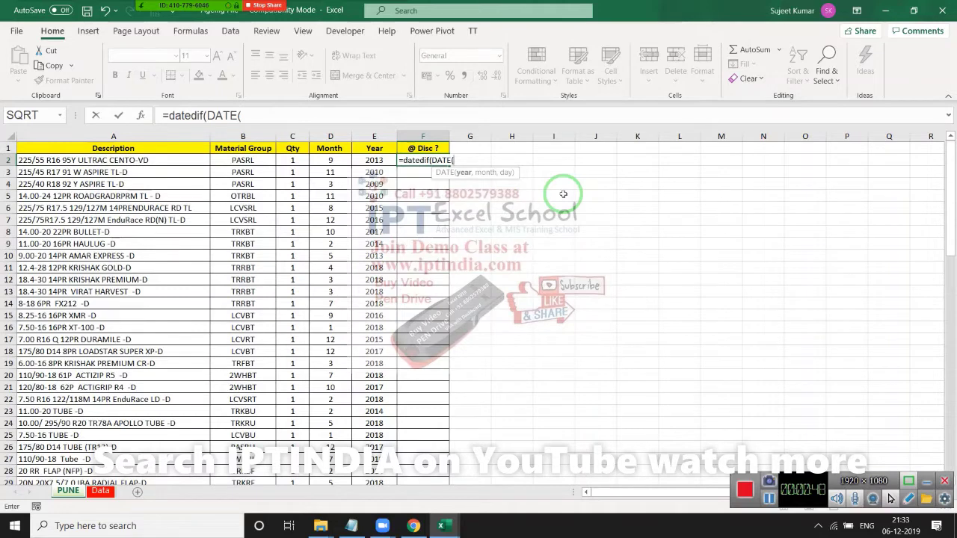
Complete F2 as =DATEDIF(DATE(E2,D2,1),TODAY(),"M"), giving an age of 75 months
left_click(374, 159)
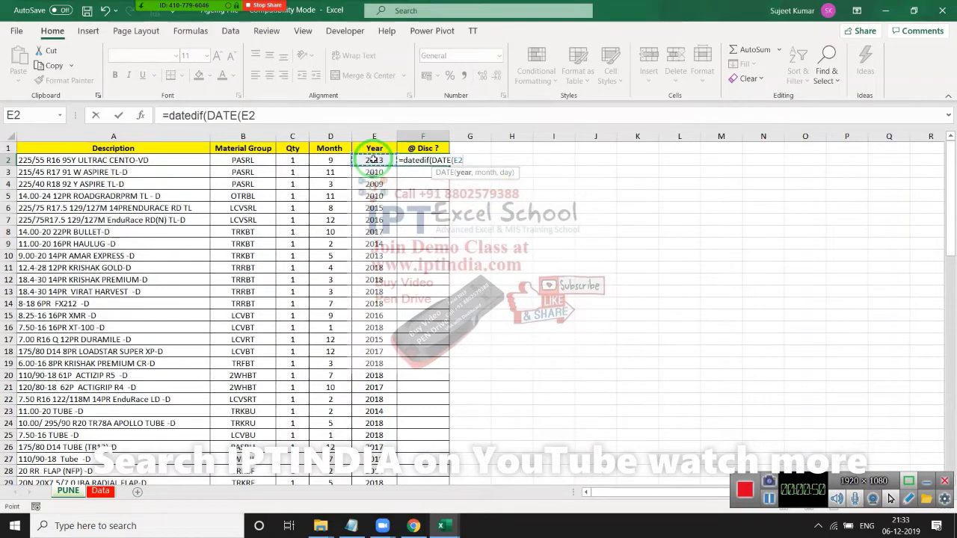
type(",")
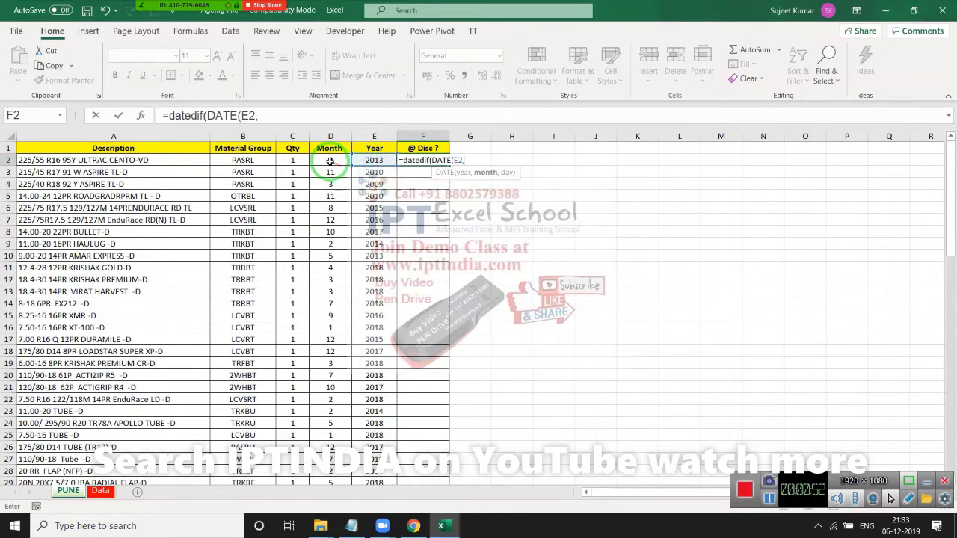
left_click(329, 160)
type(",1")
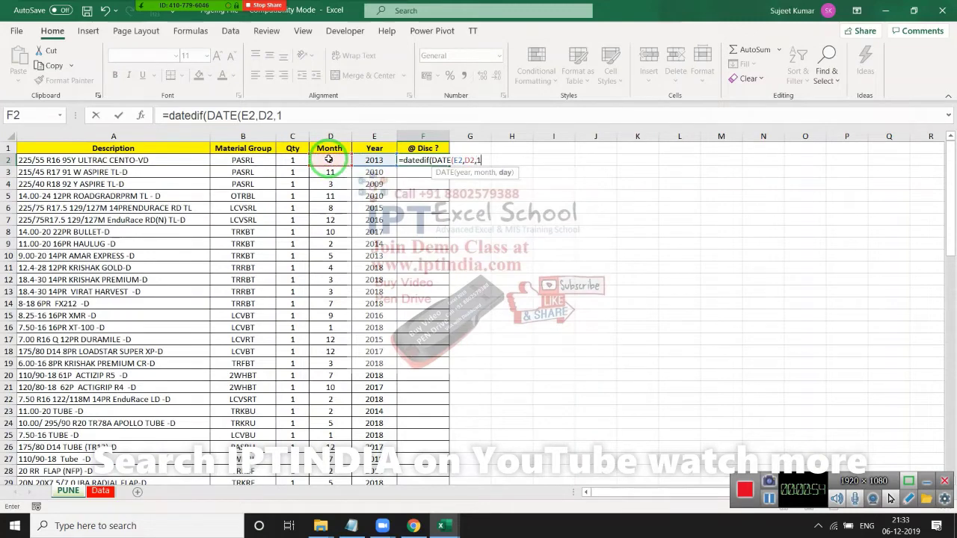
type(")")
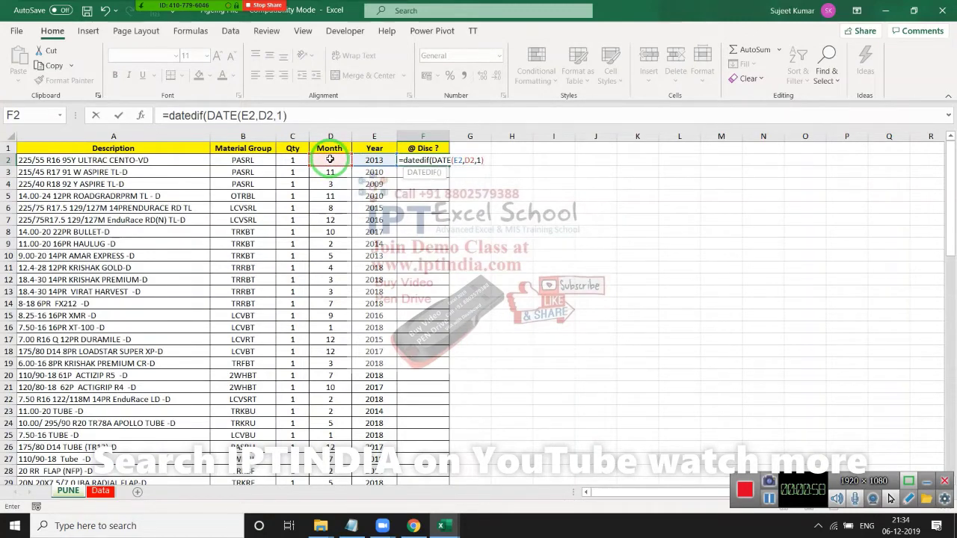
type(",toda")
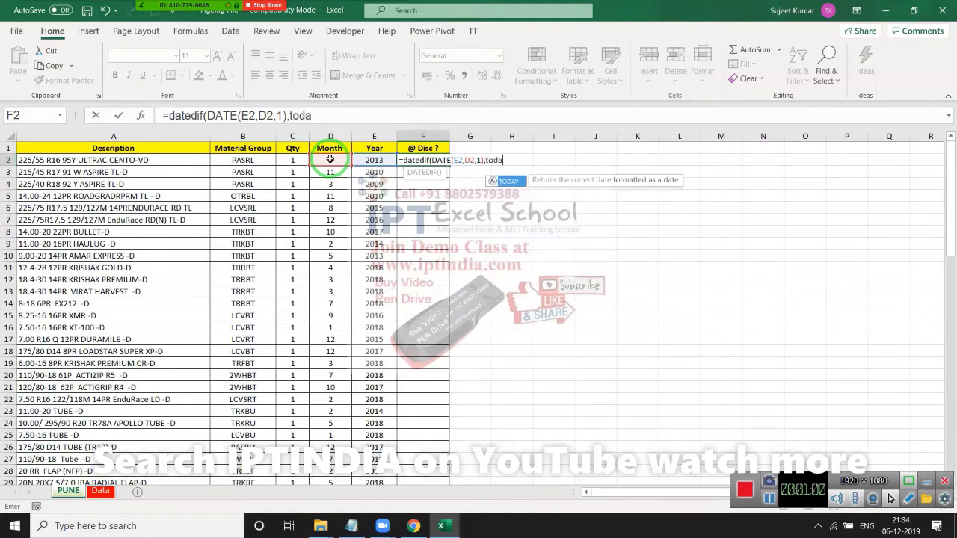
key("Tab")
type(")")
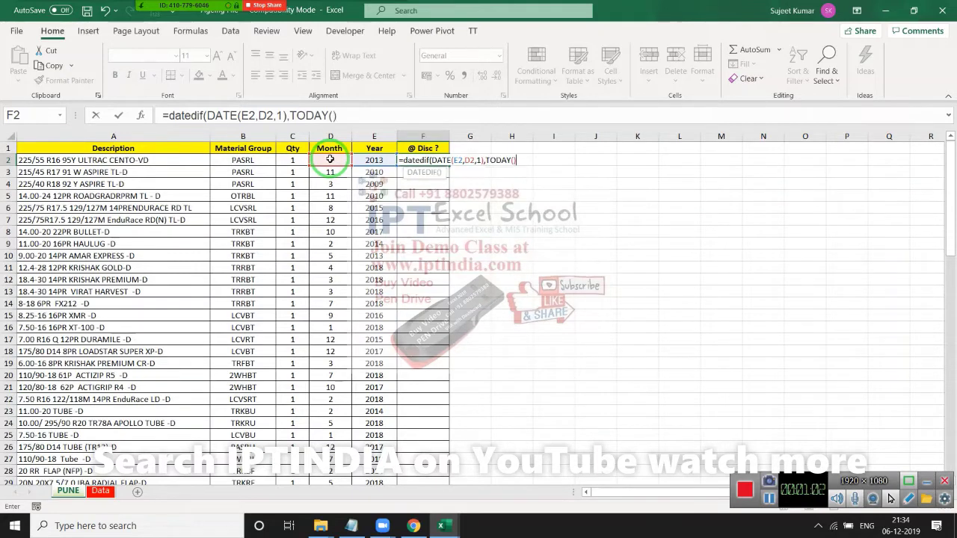
type(",\"")
type("M\")")
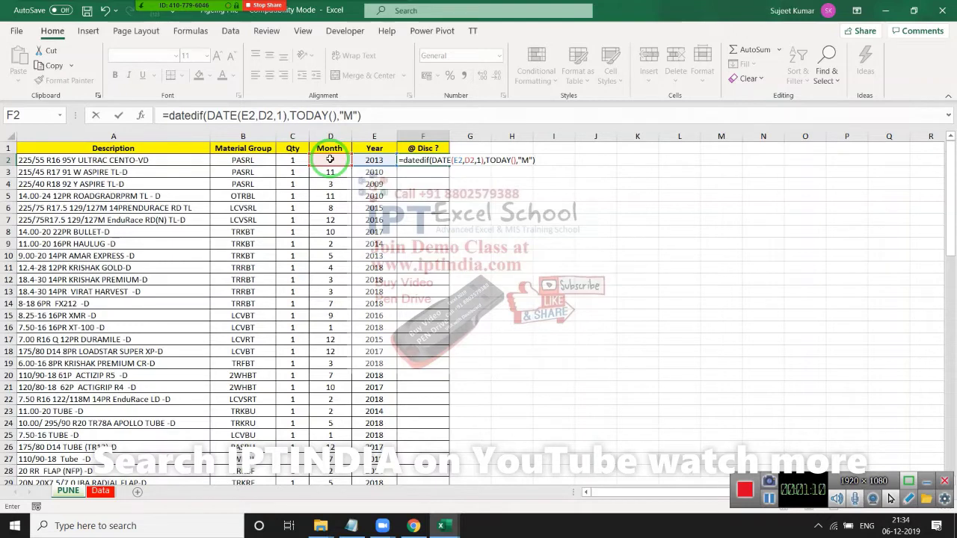
key("Return")
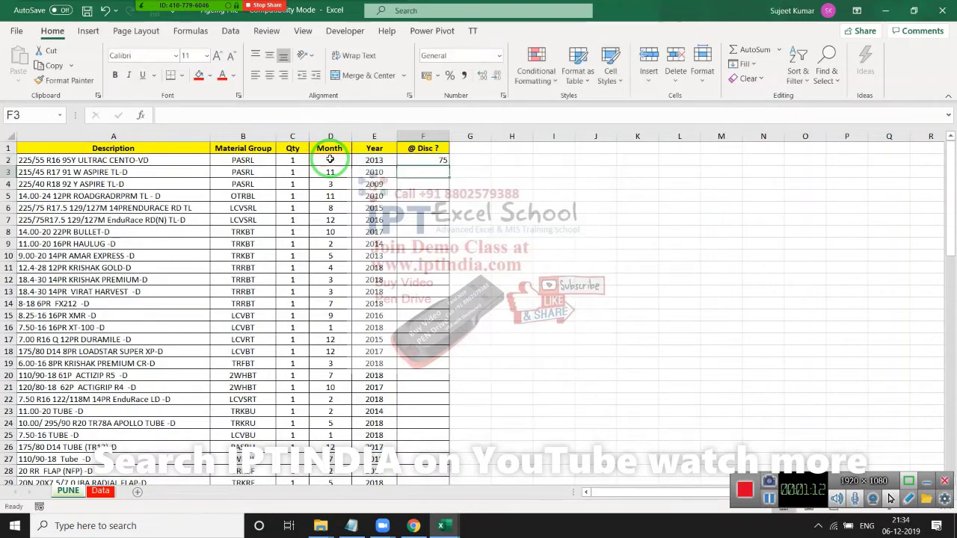
key("Up")
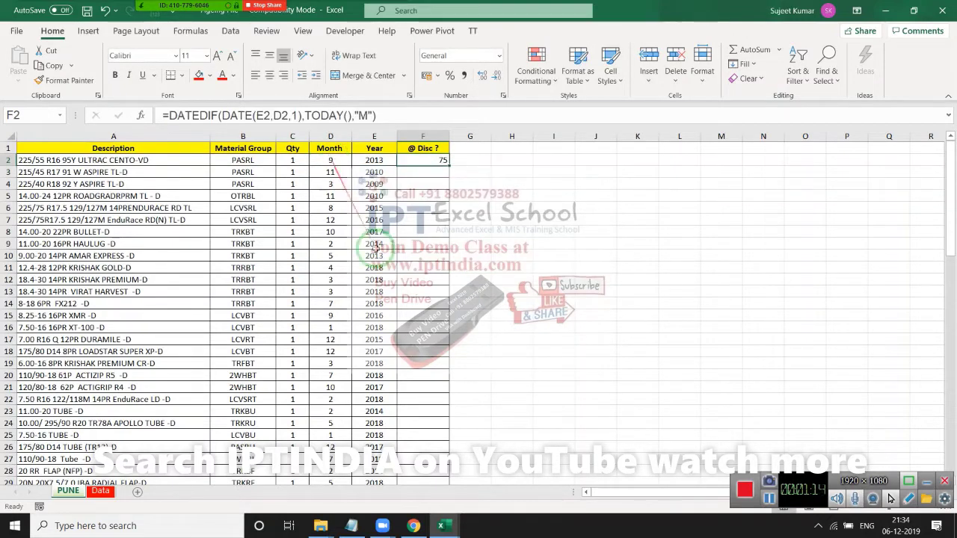
Fill the months-elapsed formula down column F, then view the Data sheet's rate table
double_click(450, 166)
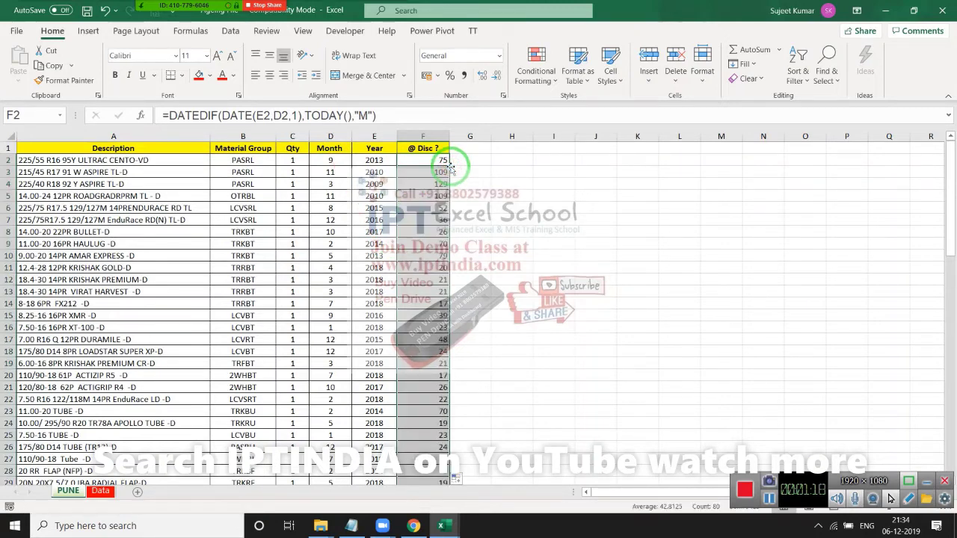
left_click(100, 491)
left_click(199, 148)
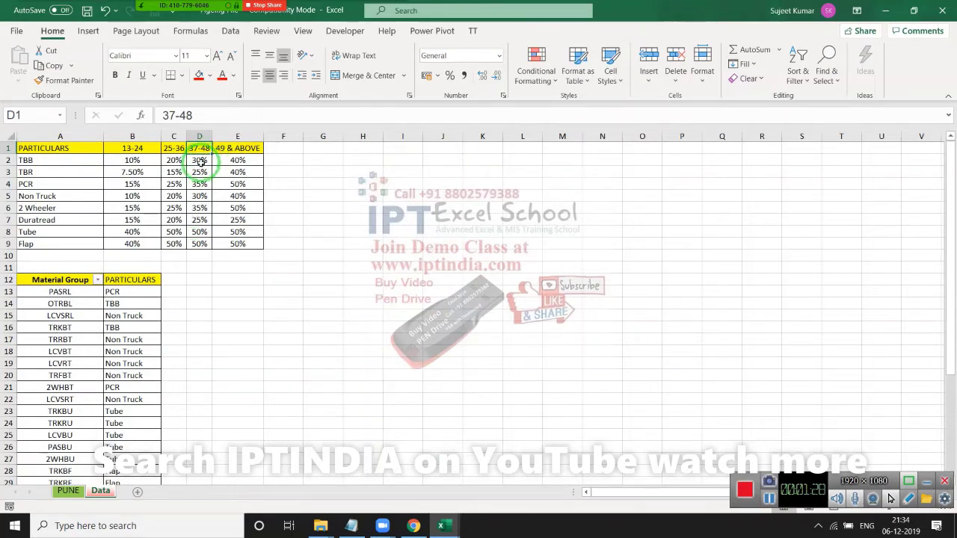
Insert a blank row 1 above the Data sheet's PARTICULARS table and select the table
left_click(177, 160)
left_click(7, 147)
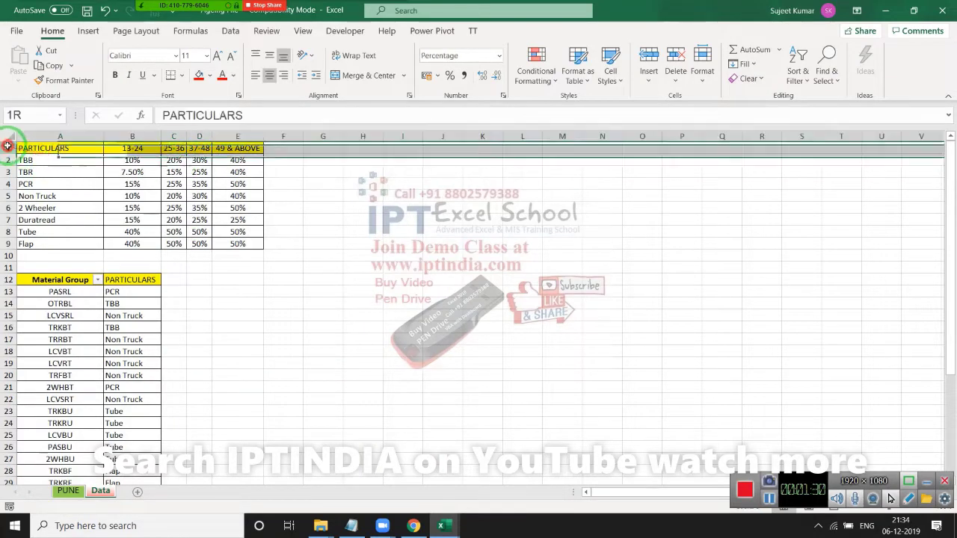
key("ctrl+shift+plus")
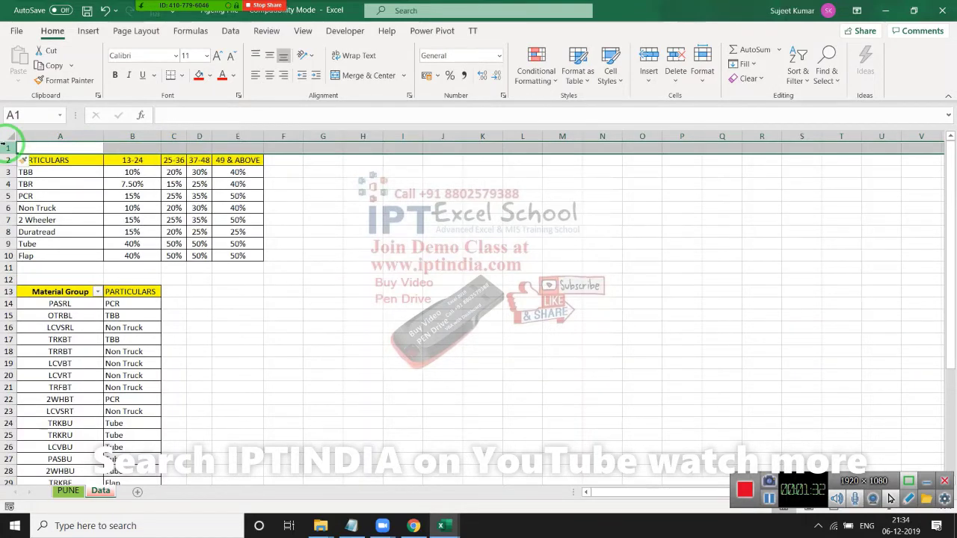
key("Right")
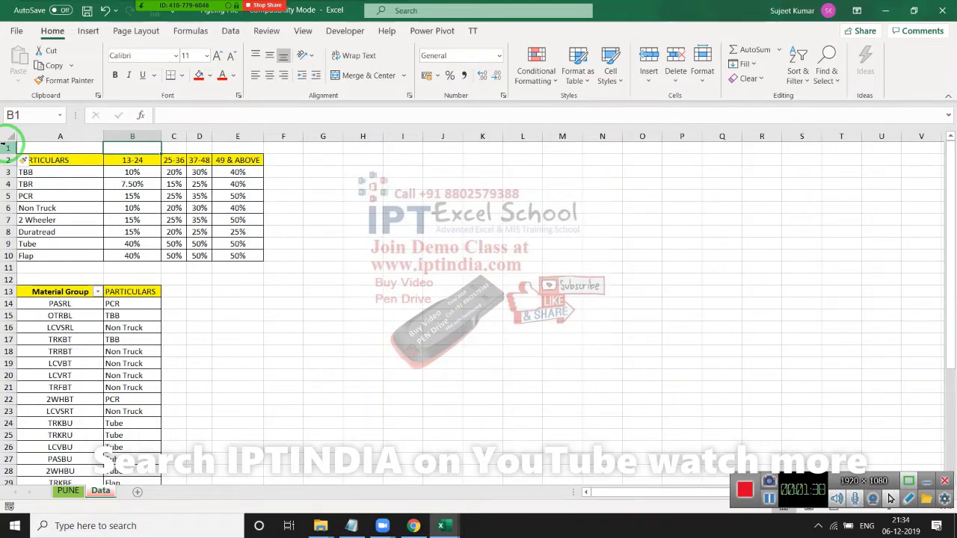
key("Down")
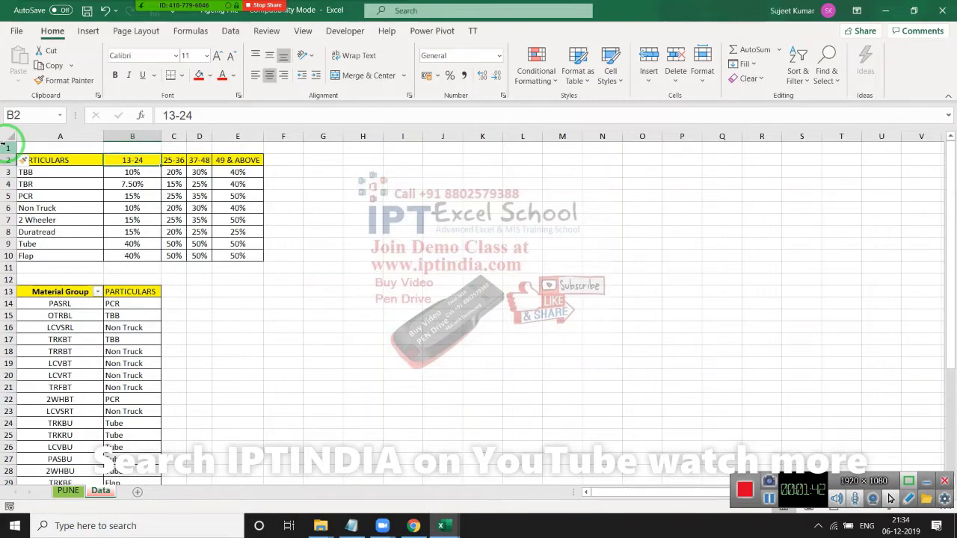
key("Left")
key("ctrl+shift+Right")
Copy the PARTICULARS rate table and paste it starting at H2
key("ctrl+shift+Down")
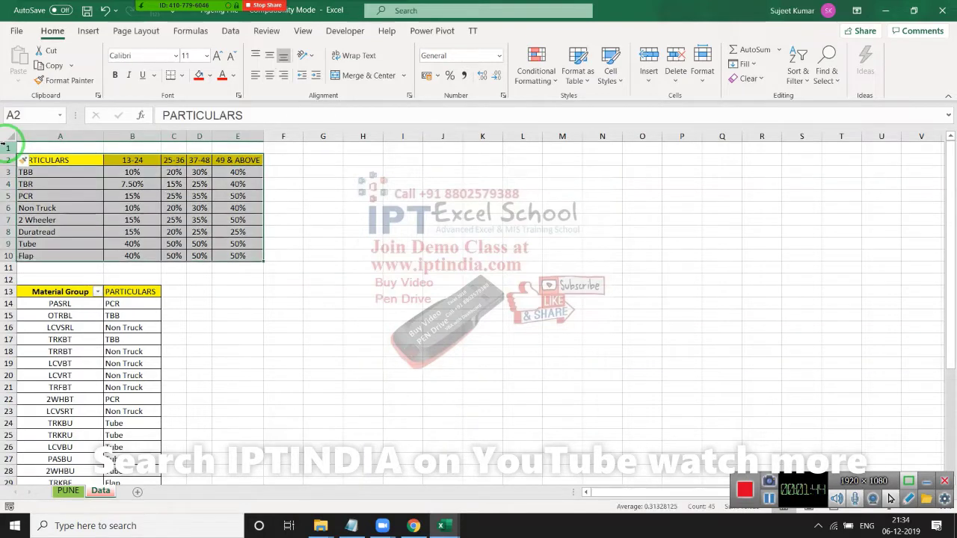
key("ctrl+c")
key("Right")
key("Right")
key("Right")
key("Right")
key("Right")
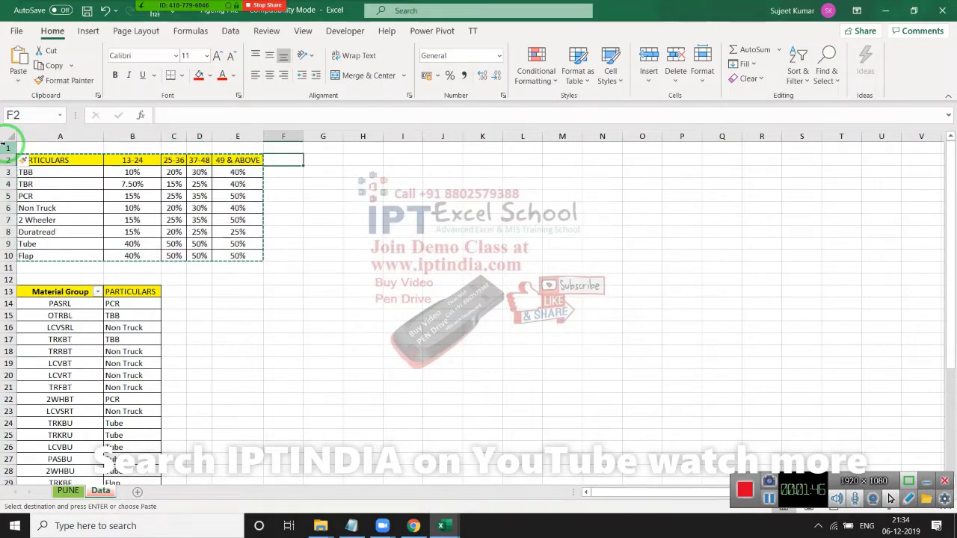
key("Right")
key("Right")
key("Return")
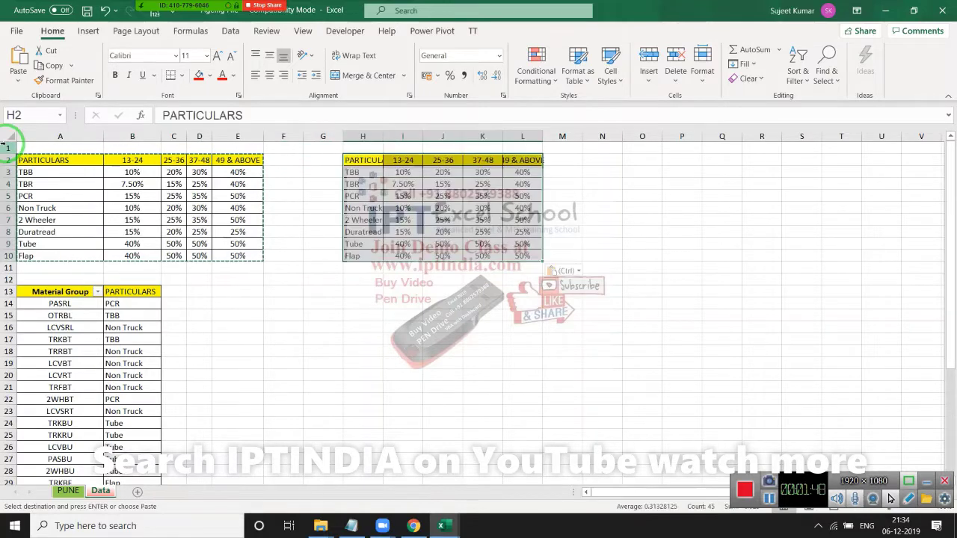
key("Right")
Insert a blank column I after PARTICULARS in the copied table
key("ctrl+space")
key("ctrl+shift+plus")
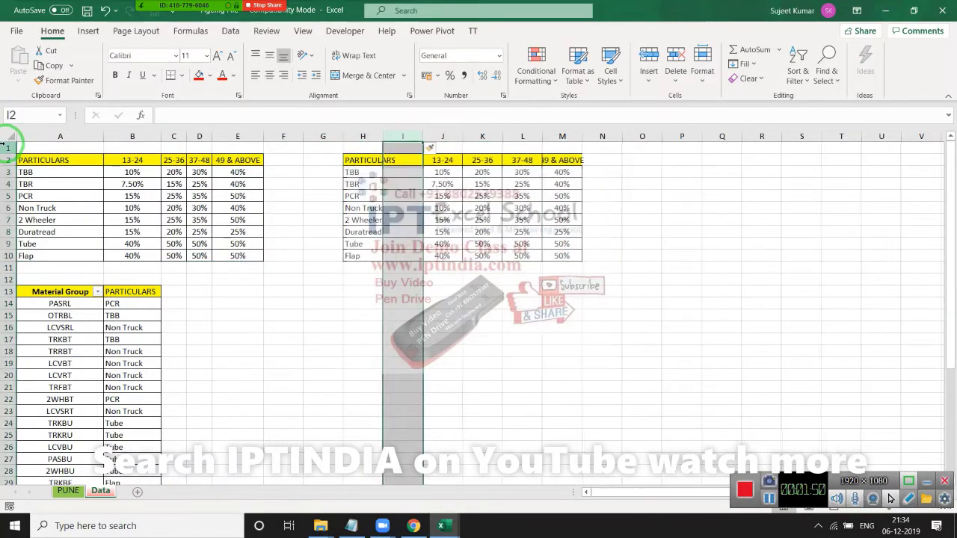
key("Down")
key("Up")
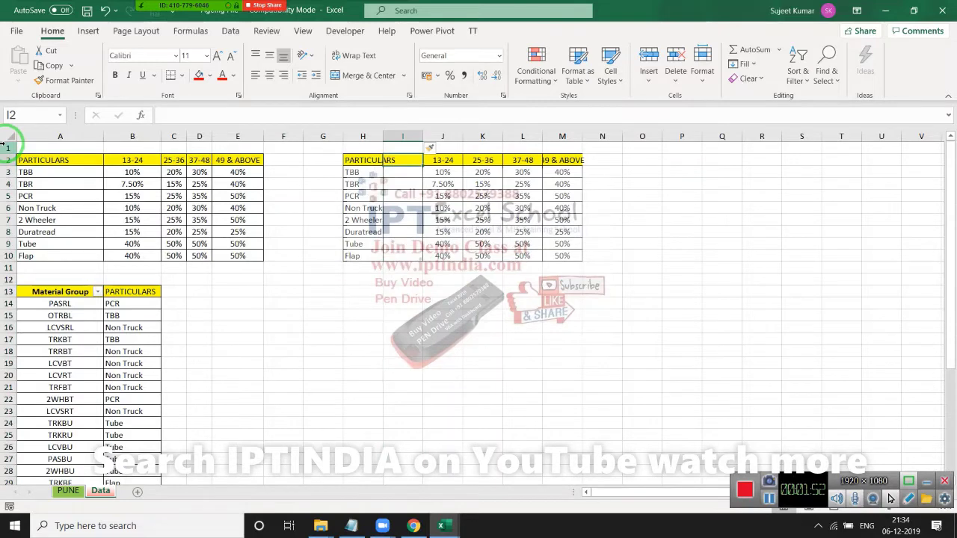
Enter 0 as the new column's header in I2
type("0")
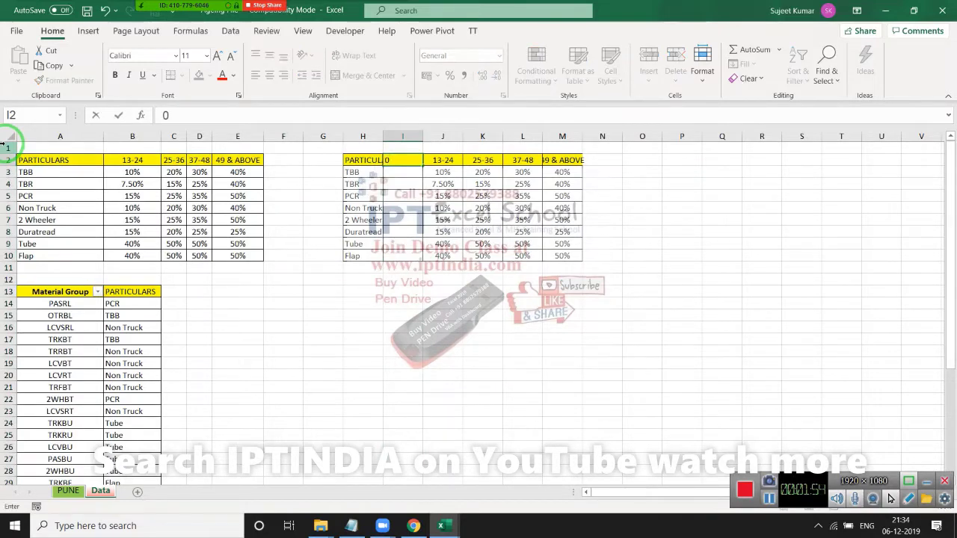
key("Return")
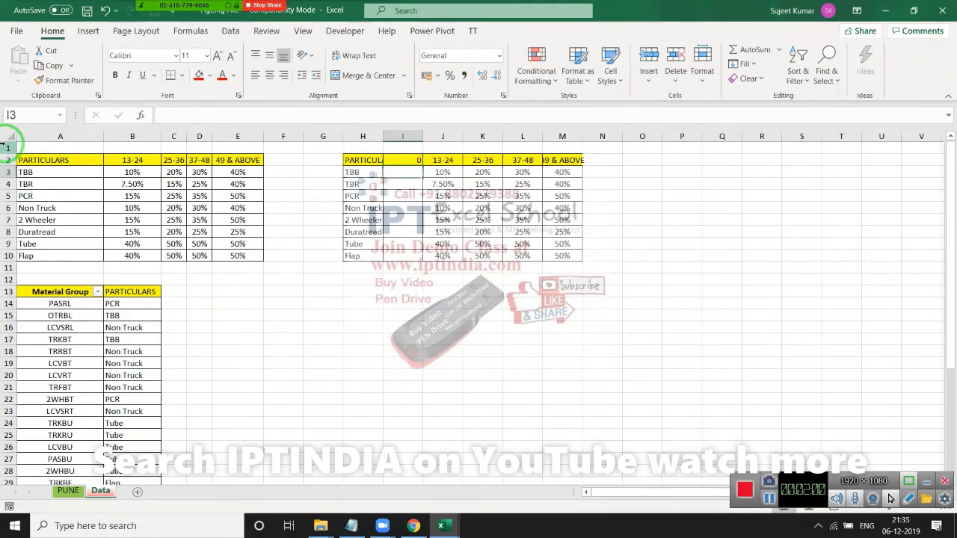
key("Up")
key("Down")
Fill I3:I10 with 0% for every particular, TBB through Flap
type("2")
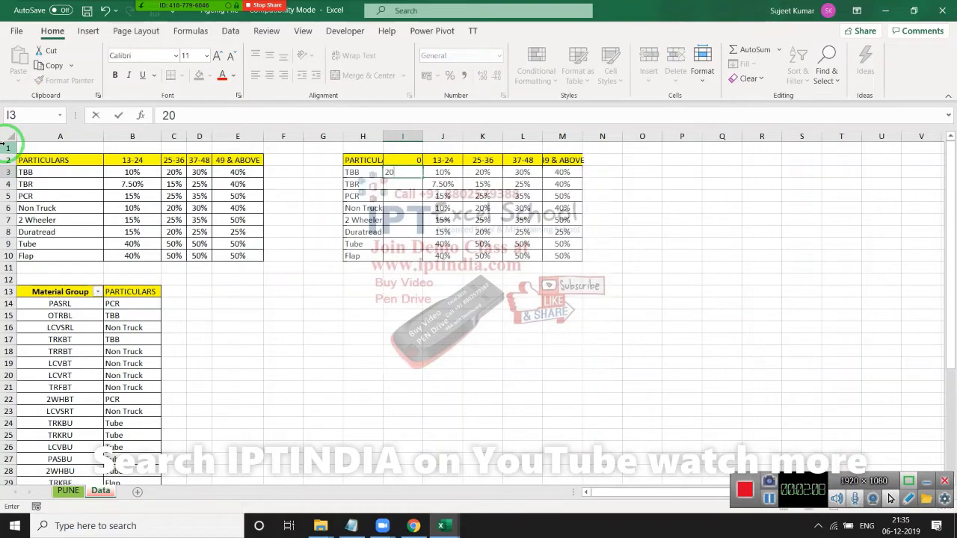
key("BackSpace")
key("BackSpace")
type("0%")
key("Return")
key("Down")
key("Left")
key("ctrl+Down")
key("Right")
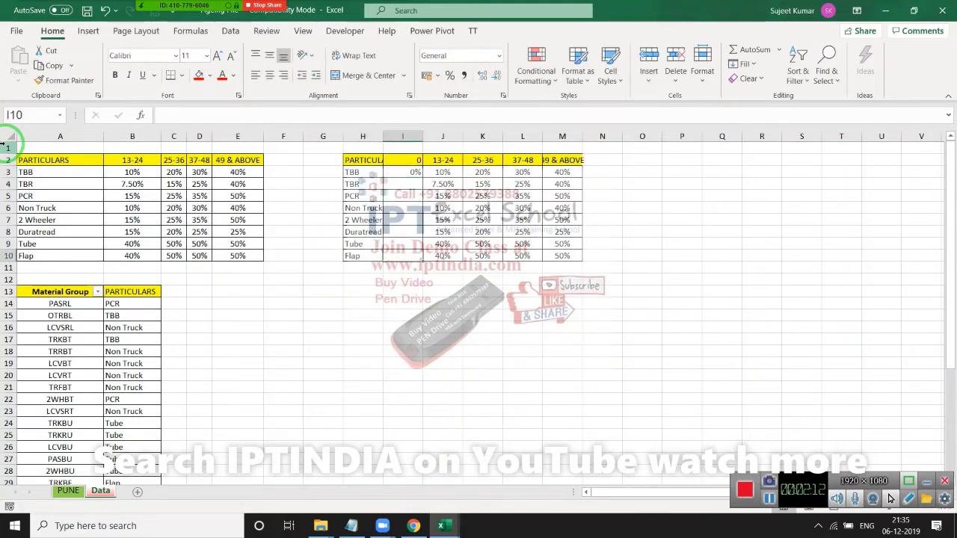
key("ctrl+shift+Up")
key("ctrl+d")
key("ctrl+Up")
key("Right")
key("Right")
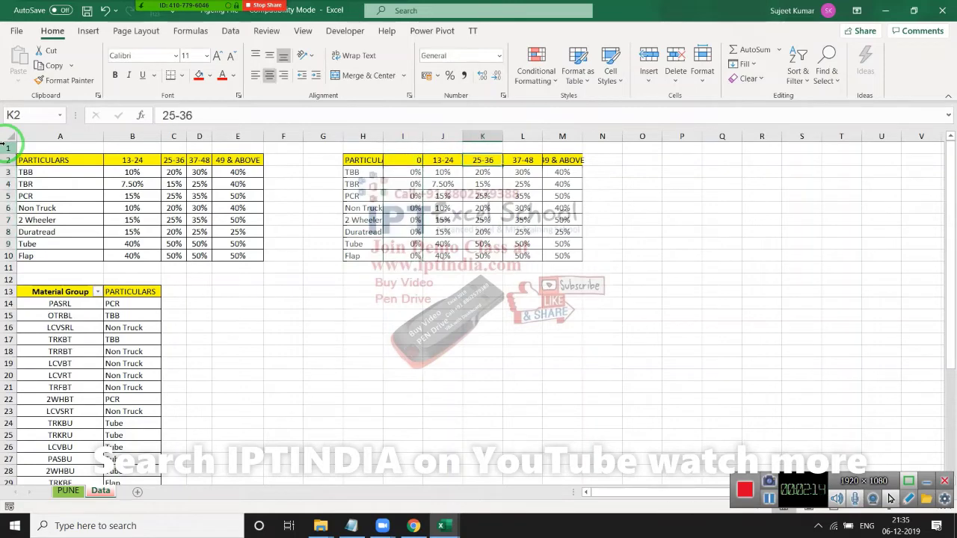
key("Up")
key("Left")
key("Down")
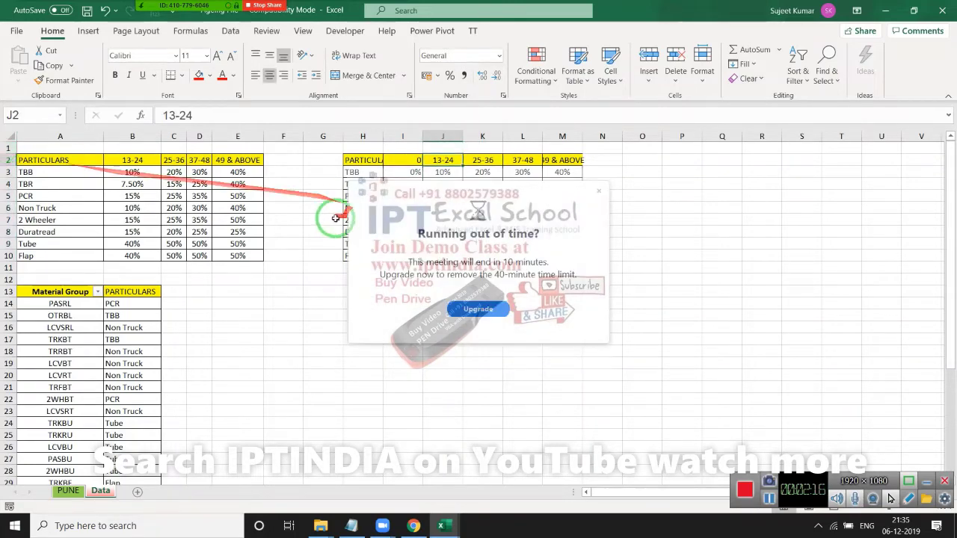
Dismiss the meeting popup and overwrite the J2 and K2 headers with 13 and 25
left_click(599, 191)
left_click(450, 162)
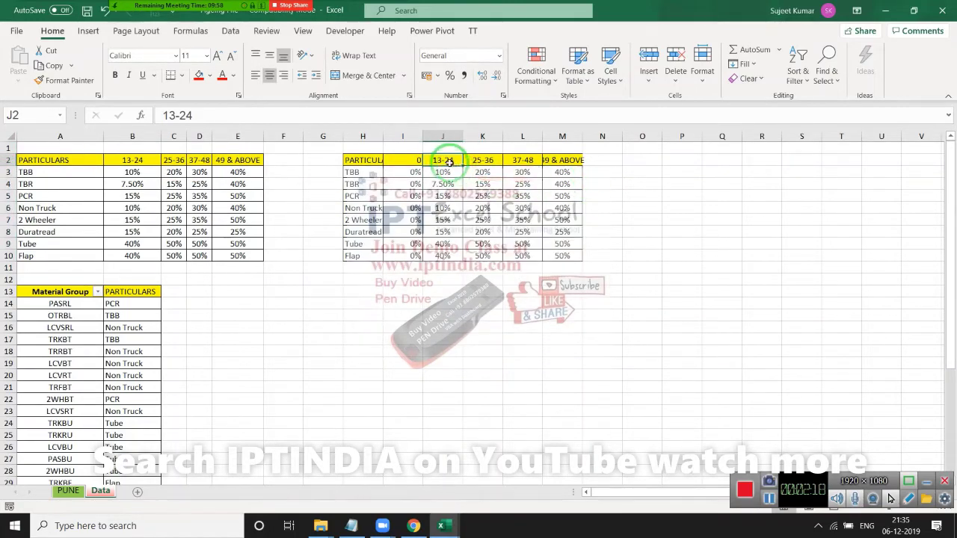
type("13")
key("Right")
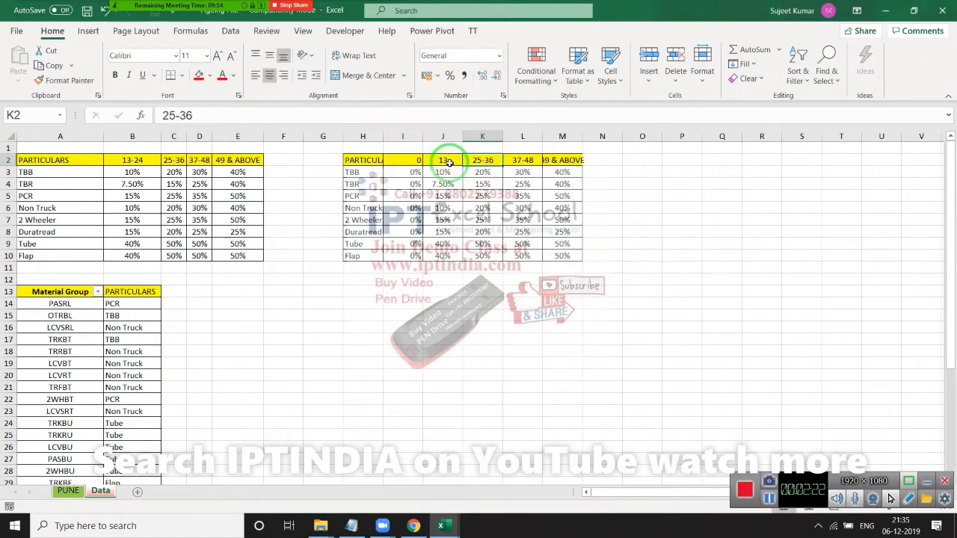
type("24")
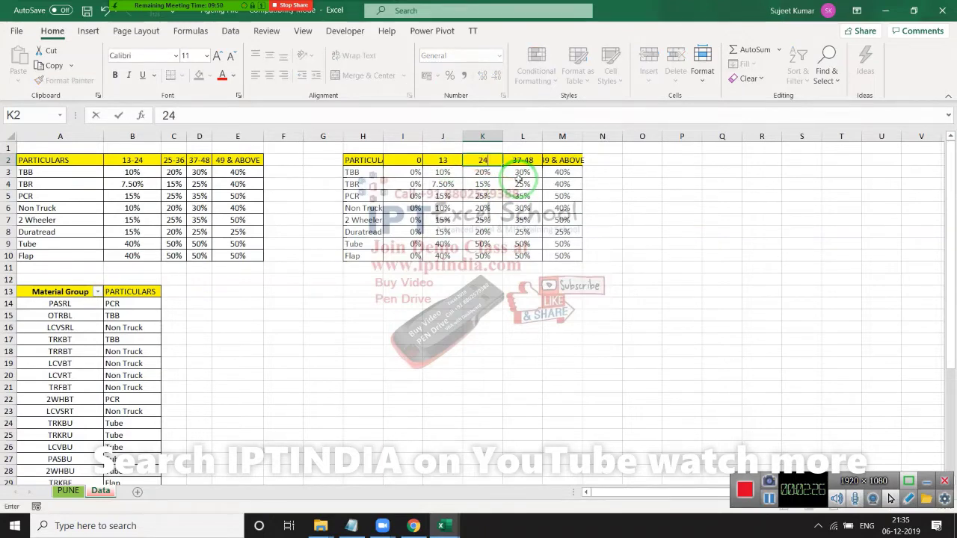
key("Right")
key("Left")
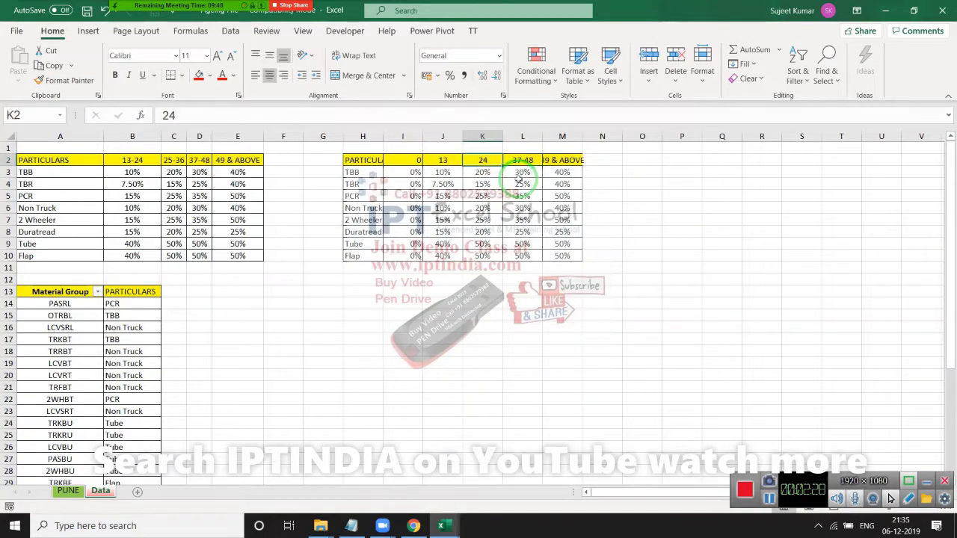
type("25")
key("Right")
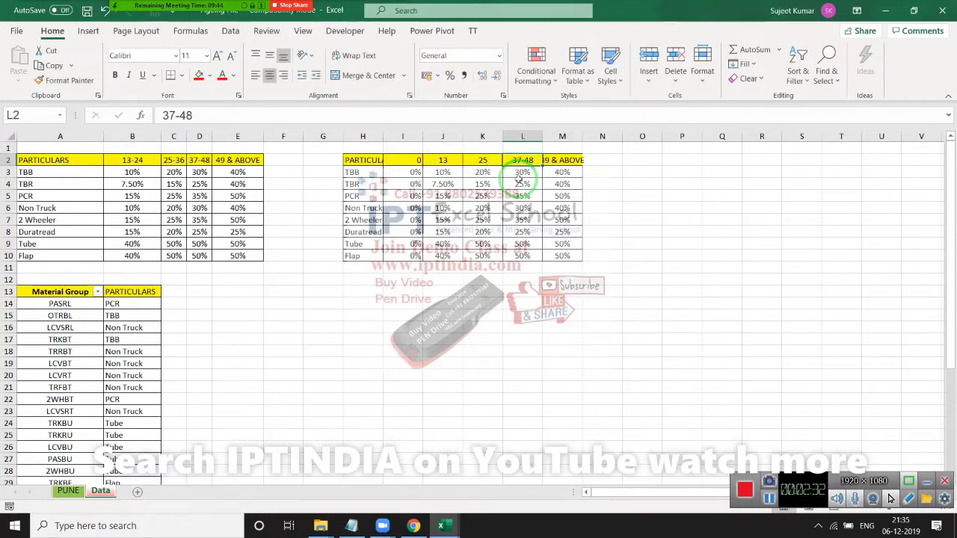
Set the L2 and M2 headers to 37 and 49
type("37")
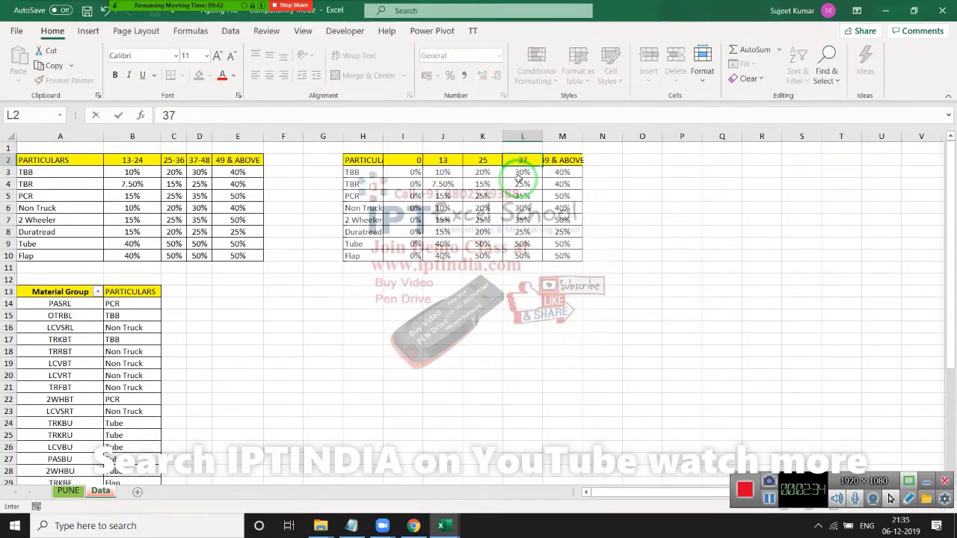
key("Right")
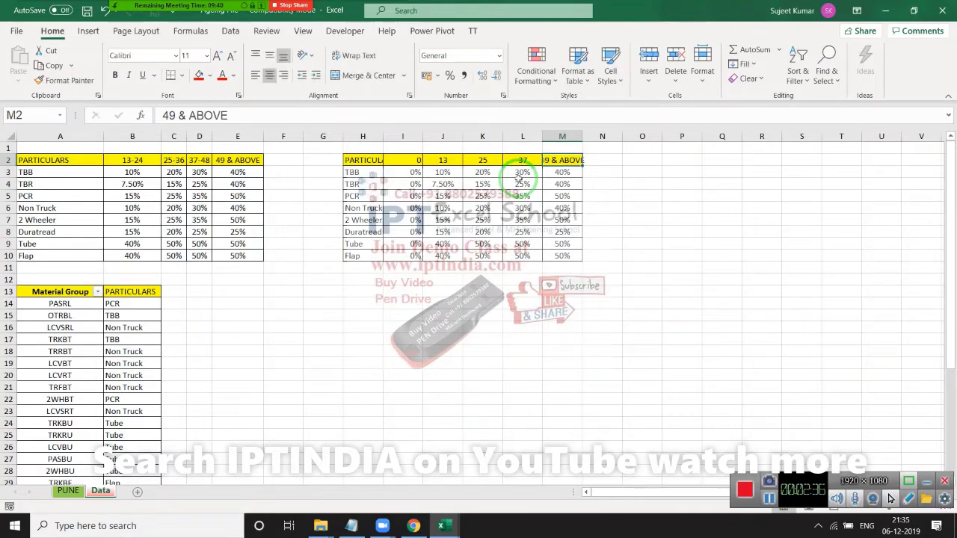
type("49")
key("Return")
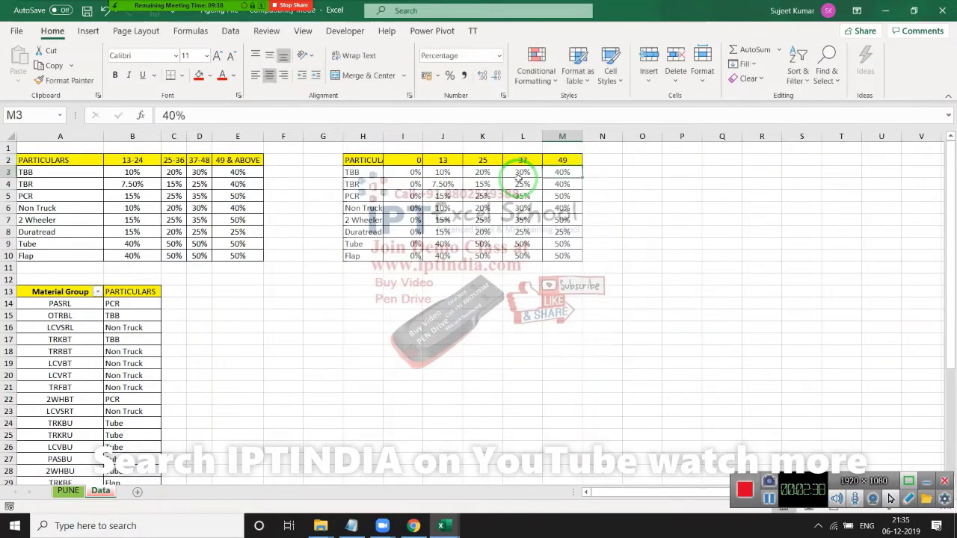
left_click(456, 303)
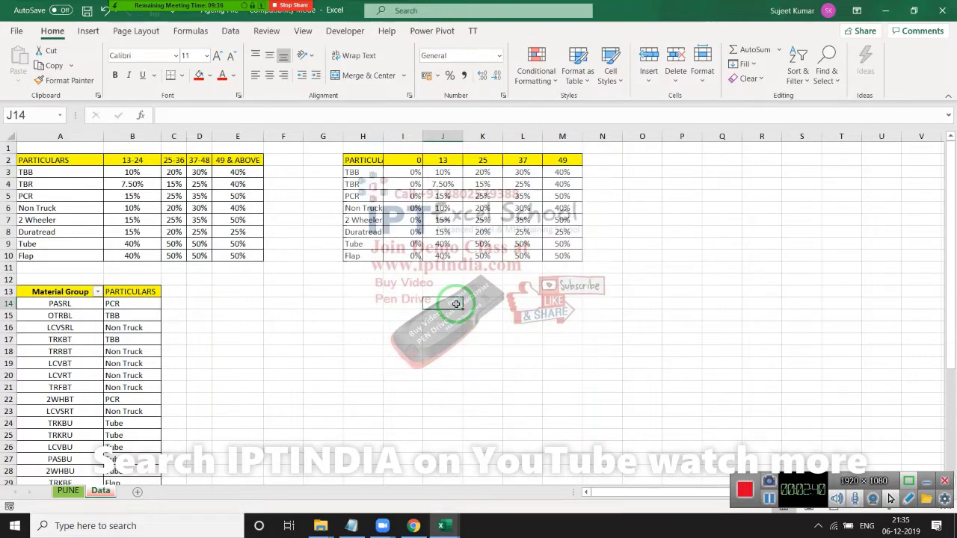
In J14, enter =HLOOKUP(10,H2:M10,2,TRUE) as an approximate-match test lookup
type("=HL")
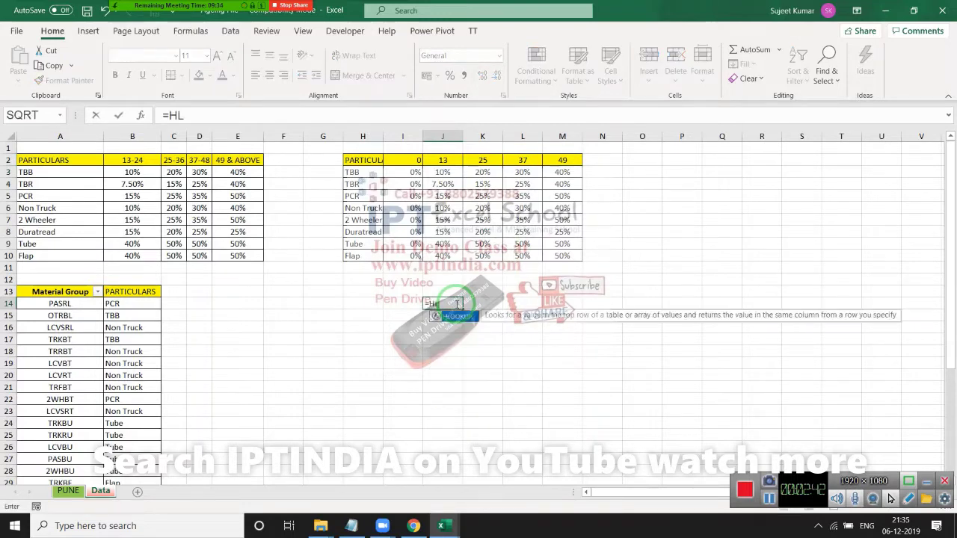
key("Tab")
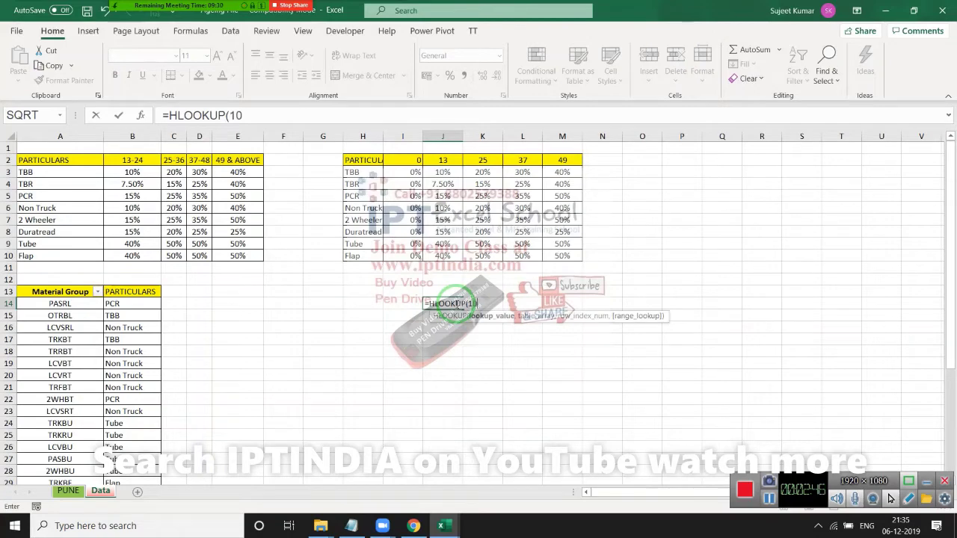
type(",")
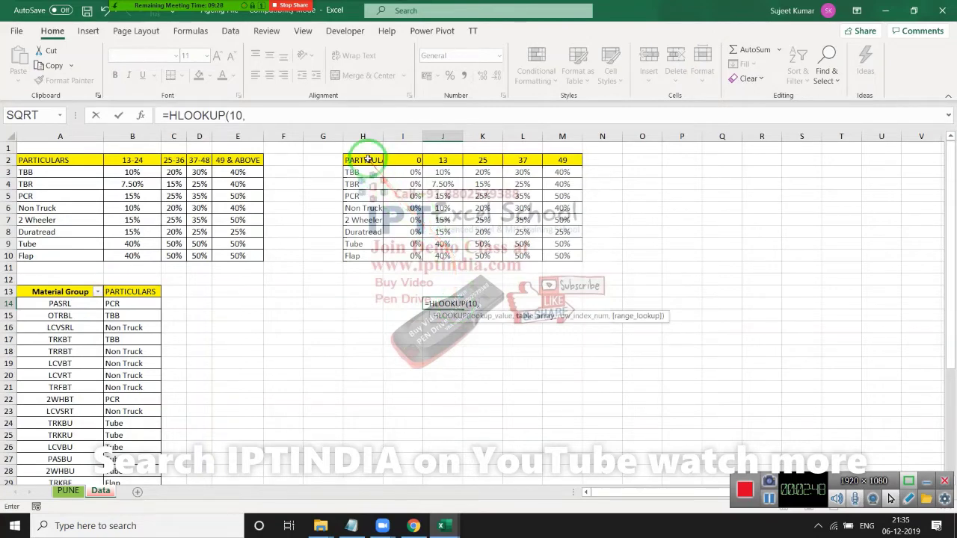
mouse_move(365, 160)
left_mouse_down()
mouse_move(545, 234)
mouse_move(568, 256)
left_mouse_up()
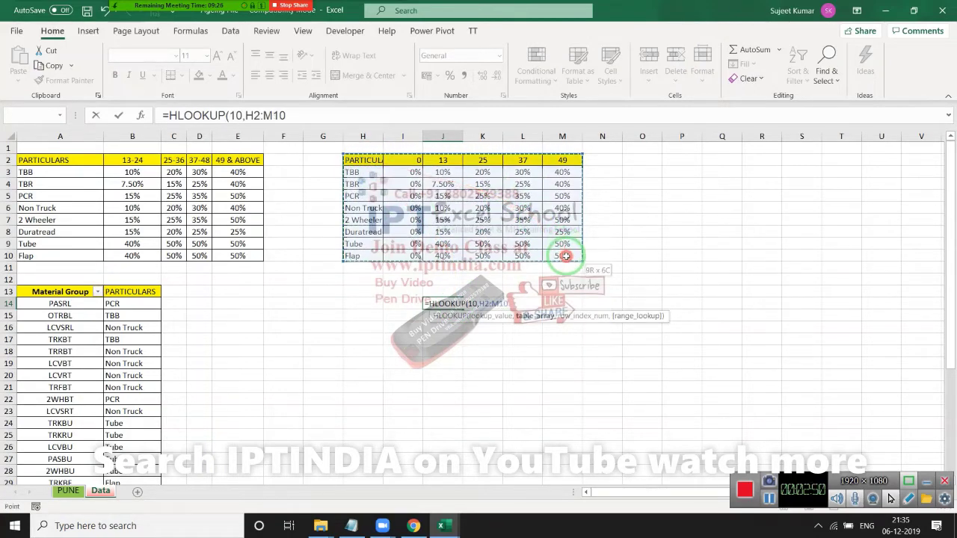
type(",2")
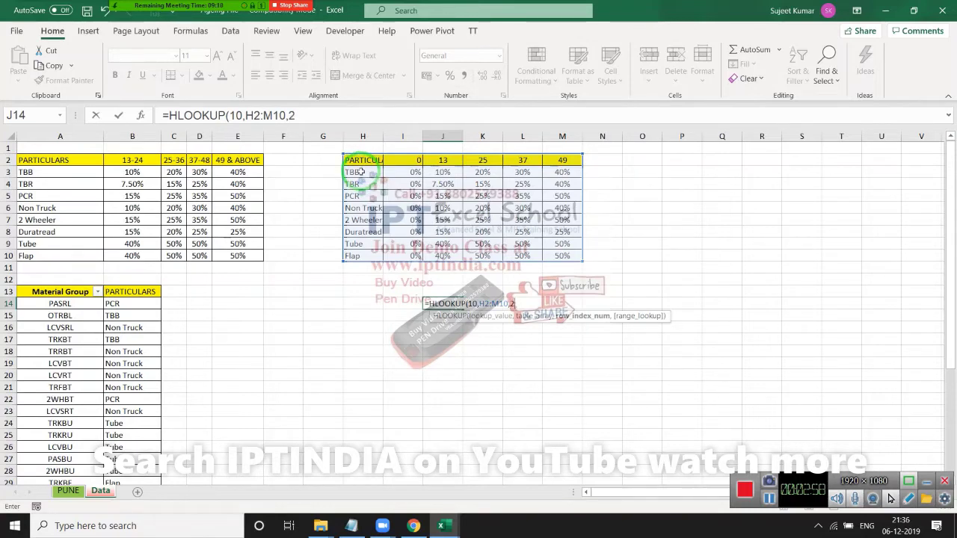
type(",")
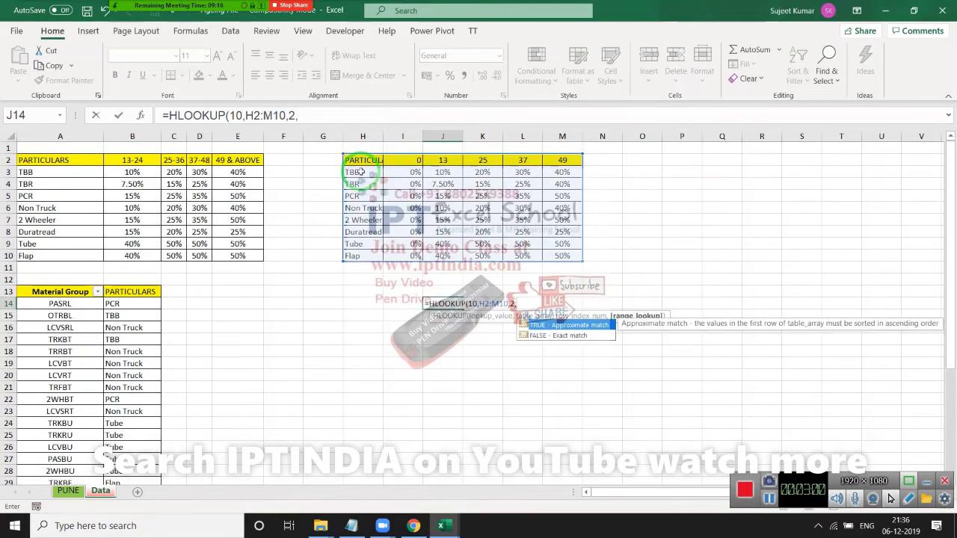
key("Tab")
type(")")
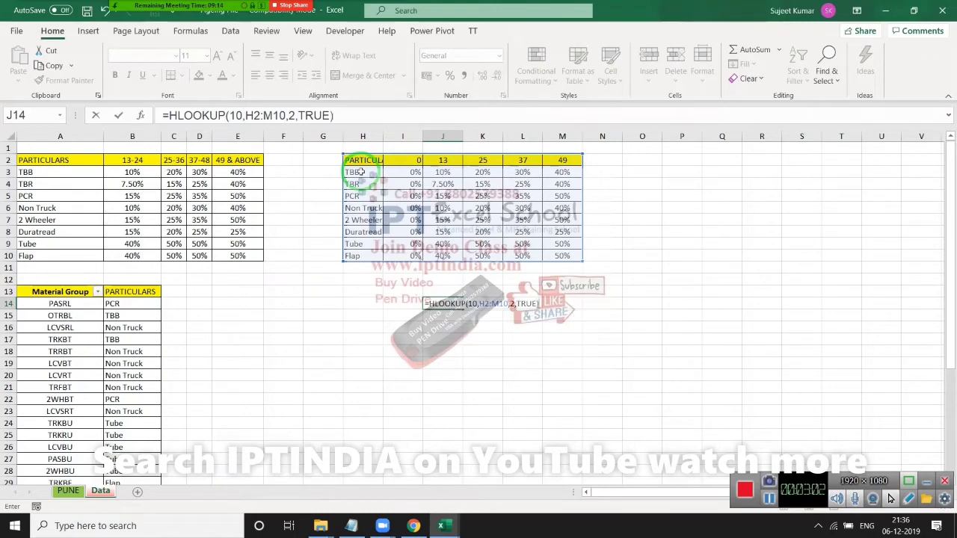
key("ctrl+Return")
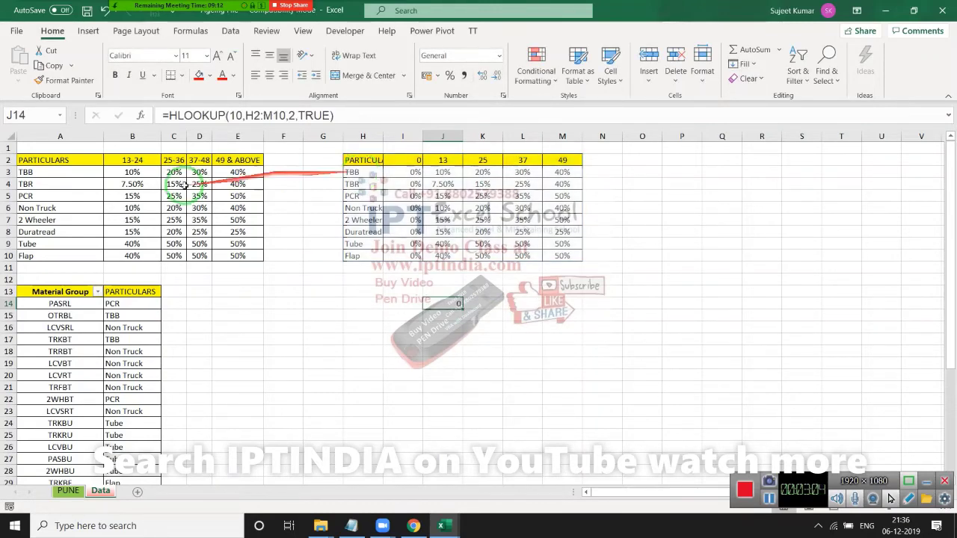
double_click(236, 116)
Replace J14's fixed lookup value 10 with a reference to I14
key("BackSpace")
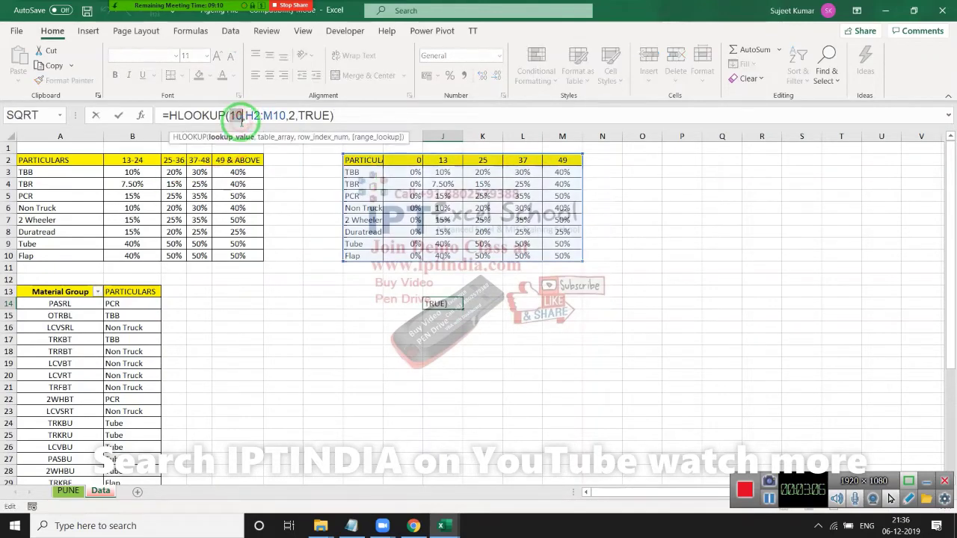
left_click(404, 303)
key("Return")
key("Up")
Test the lookup with 12 and 13 in I14, checking J14's result
left_click(404, 304)
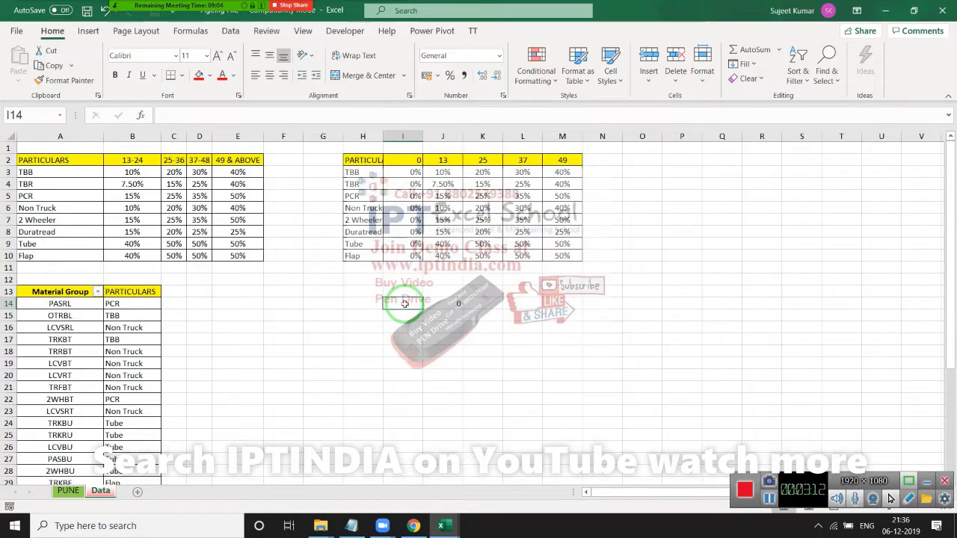
type("12")
key("Return")
left_click(404, 304)
type("1")
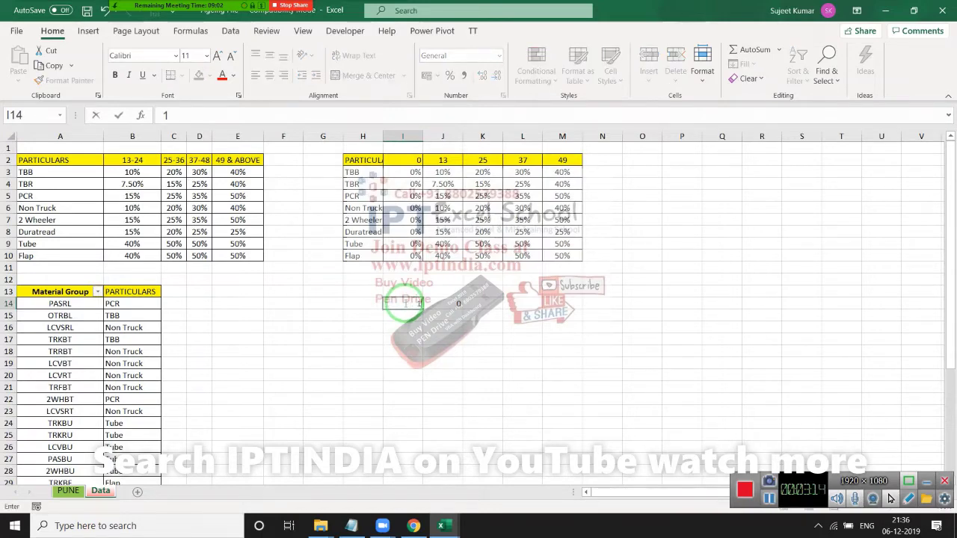
type("3")
key("Return")
left_click(404, 304)
key("Right")
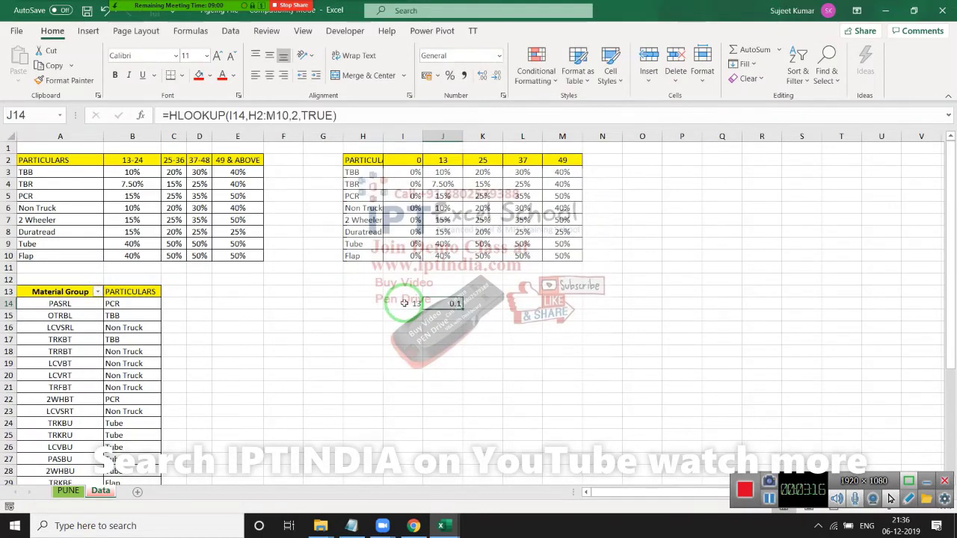
left_click(404, 304)
type("24")
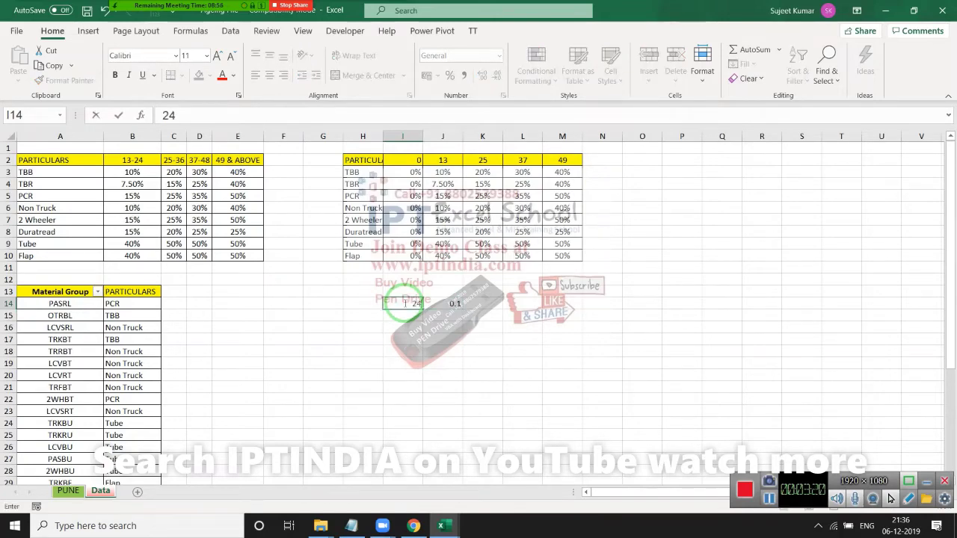
key("Return")
Try 25, 38 and 55 in I14; 55 returns 0.4 from the 49 band
left_click(404, 304)
type("25")
key("Return")
left_click(404, 303)
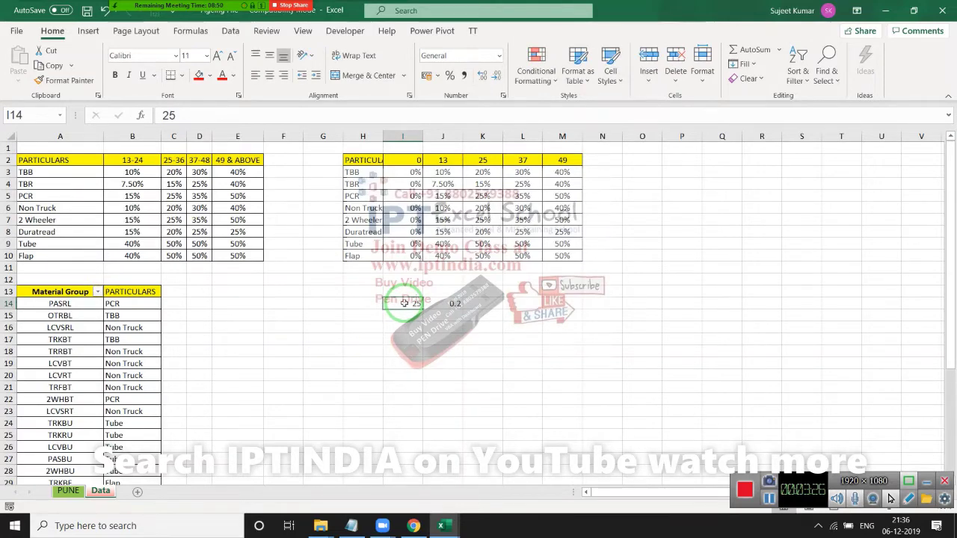
type("38")
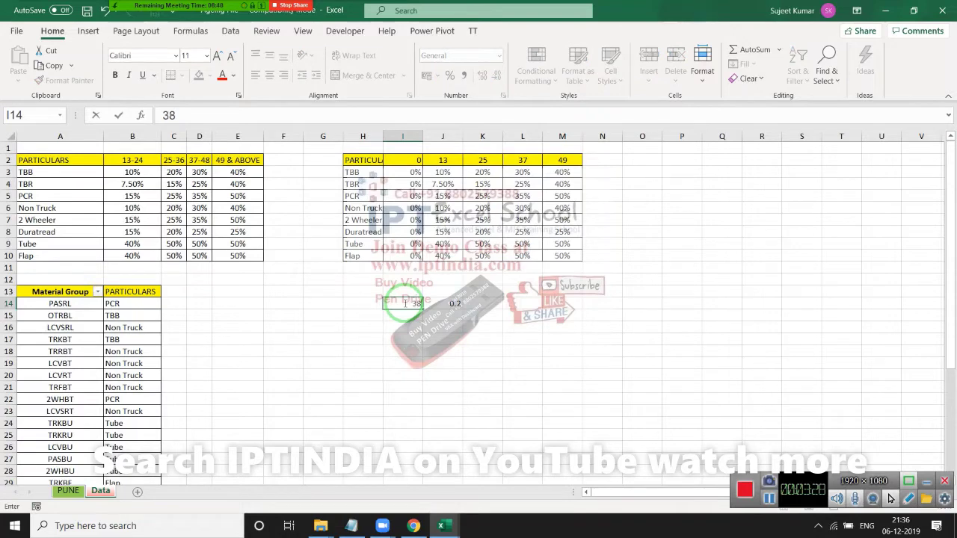
key("Return")
left_click(403, 302)
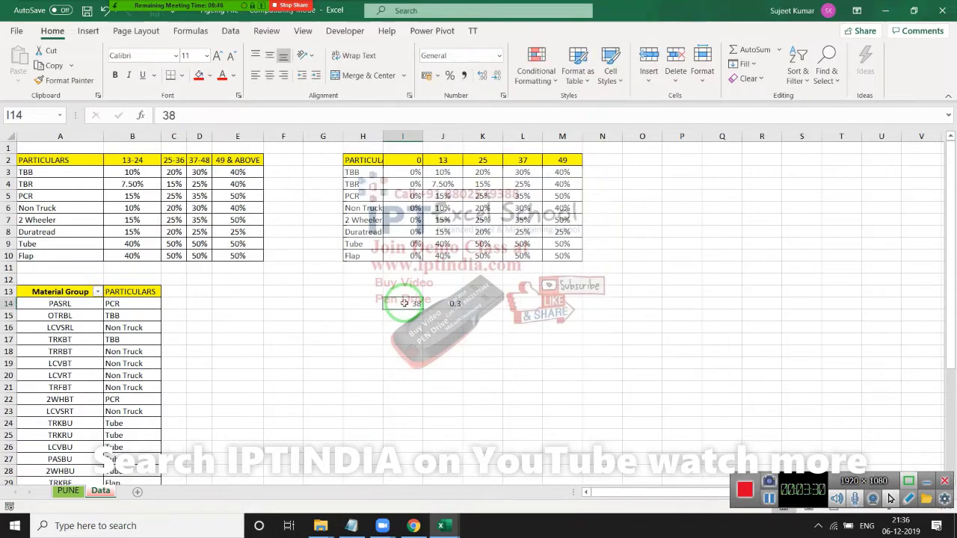
type("55")
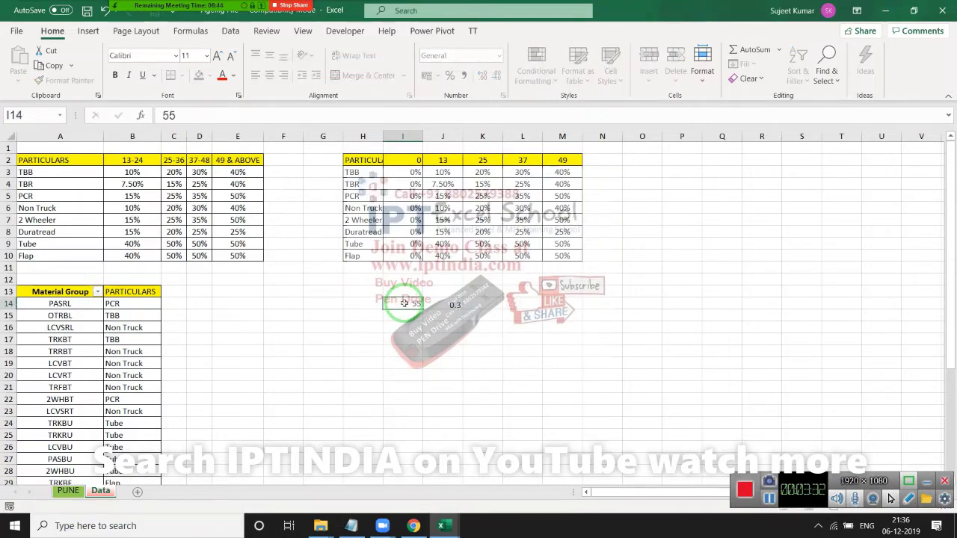
key("Return")
Review J14's HLOOKUP ranges and the PARTICULARS header in H2
left_click(403, 303)
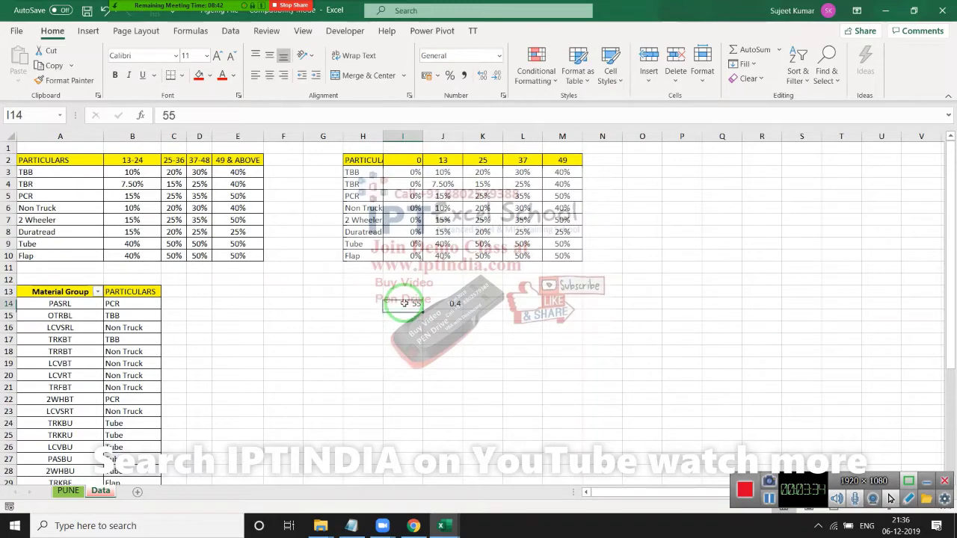
key("Right")
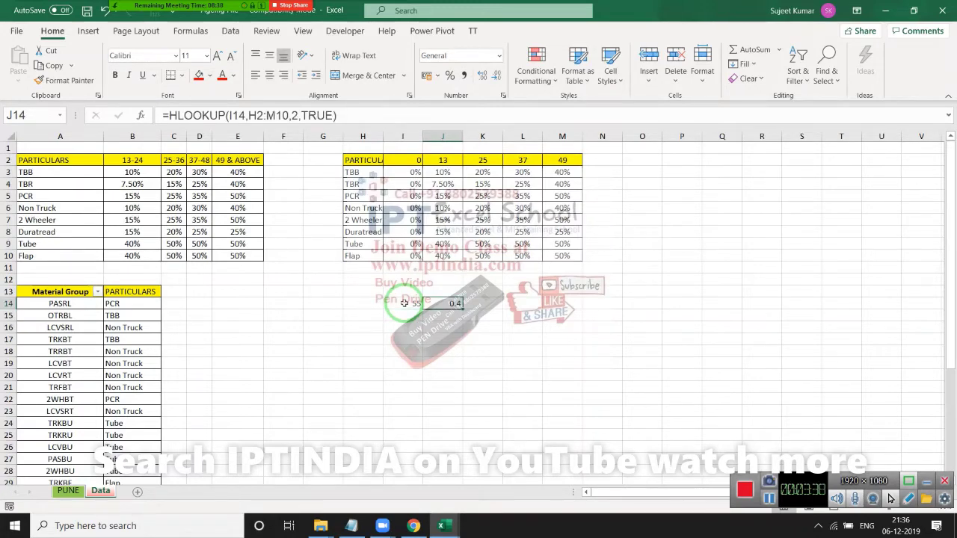
key("F2")
key("Escape")
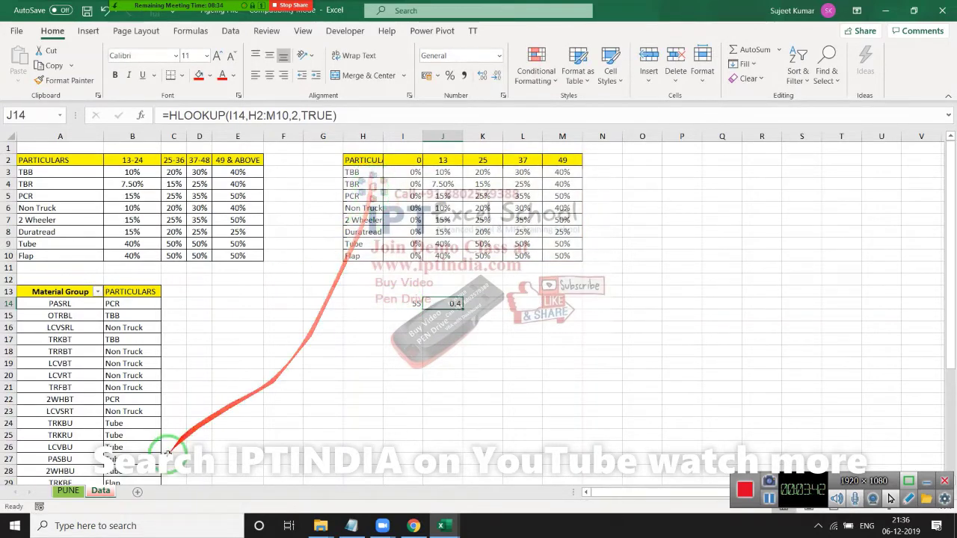
left_click(85, 491)
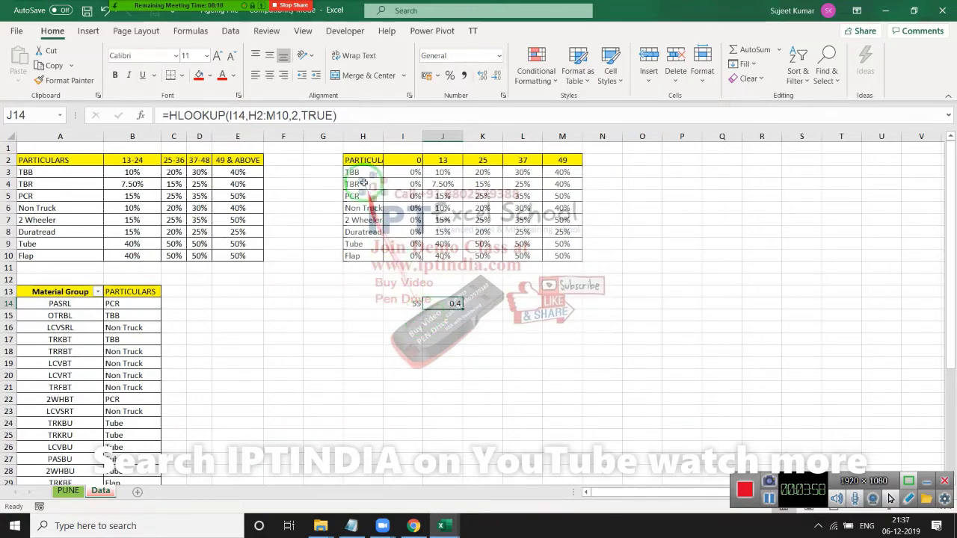
left_click(359, 160)
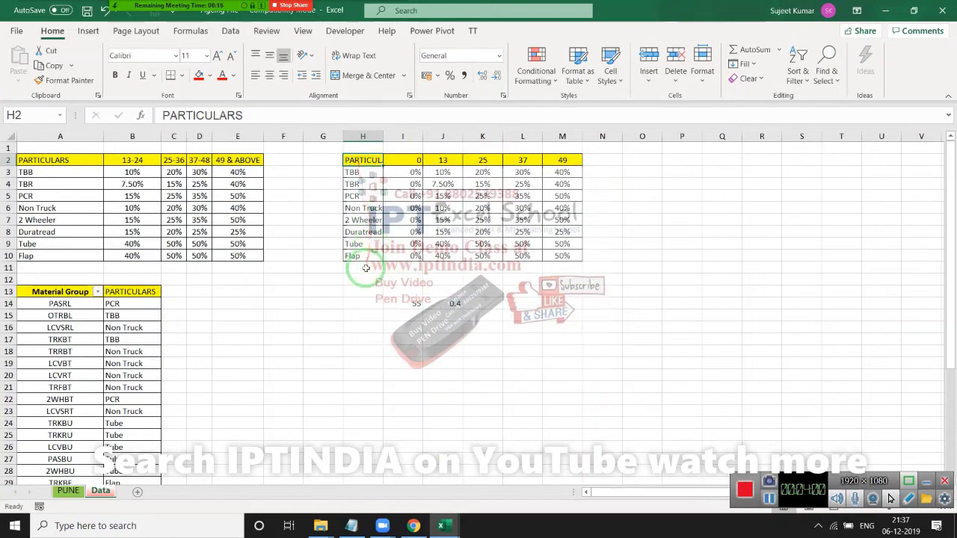
left_click(455, 303)
In K14, enter =MATCH(I14,H2:M2,1) to find the value's position among the thresholds
left_click(488, 308)
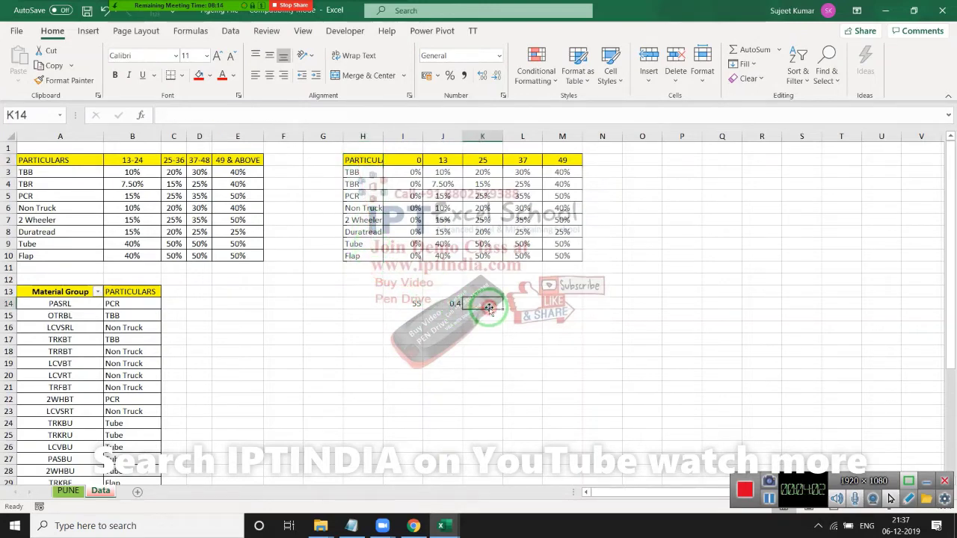
type("=MAT")
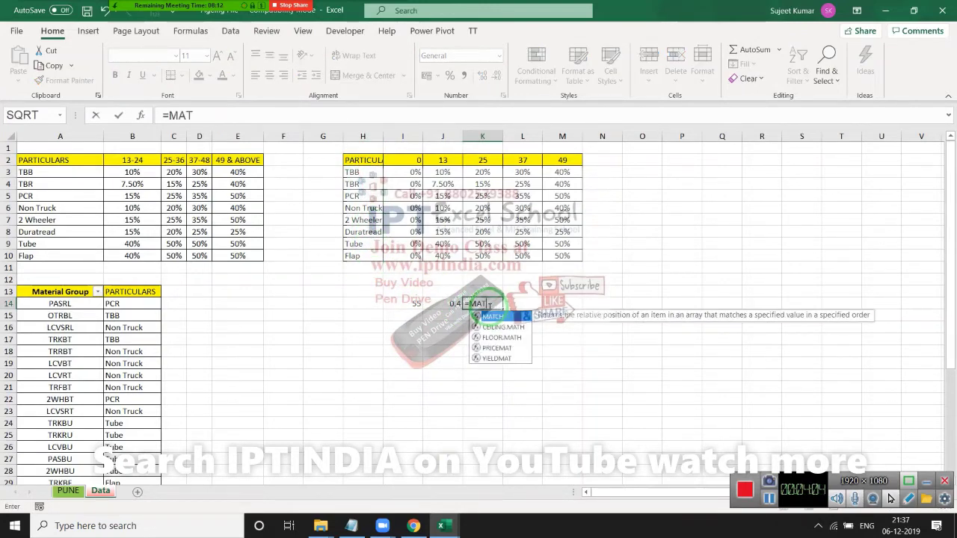
type("CH(")
left_click(416, 303)
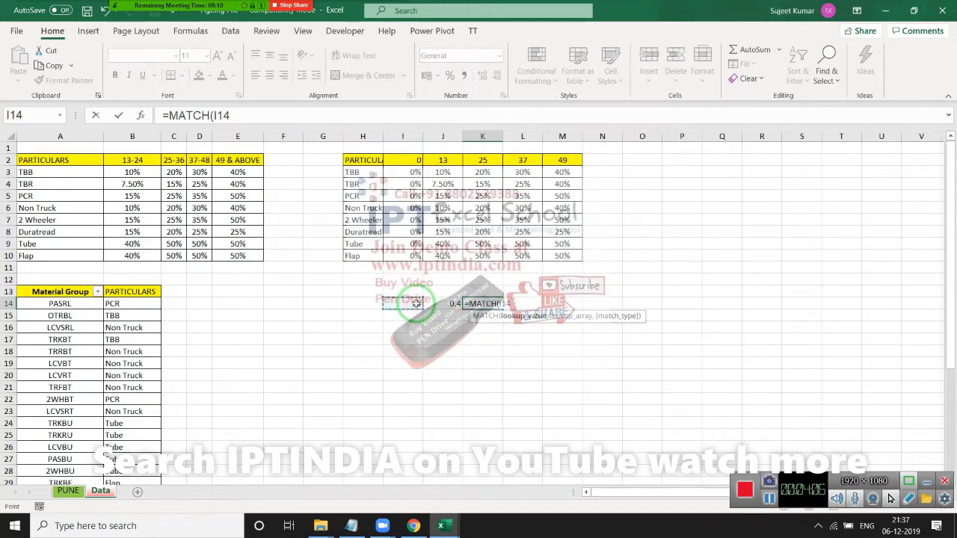
type(",")
left_click_drag(365, 160, 568, 158)
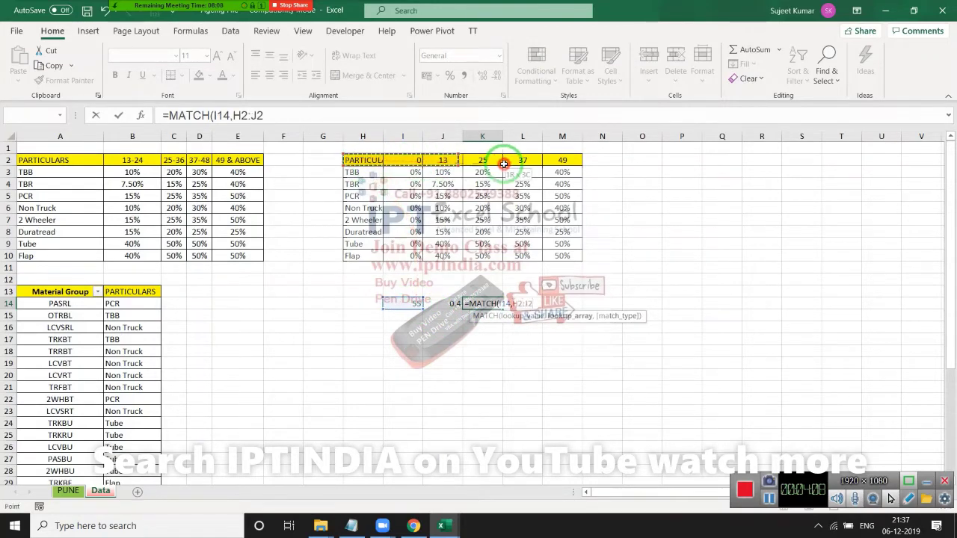
type(",")
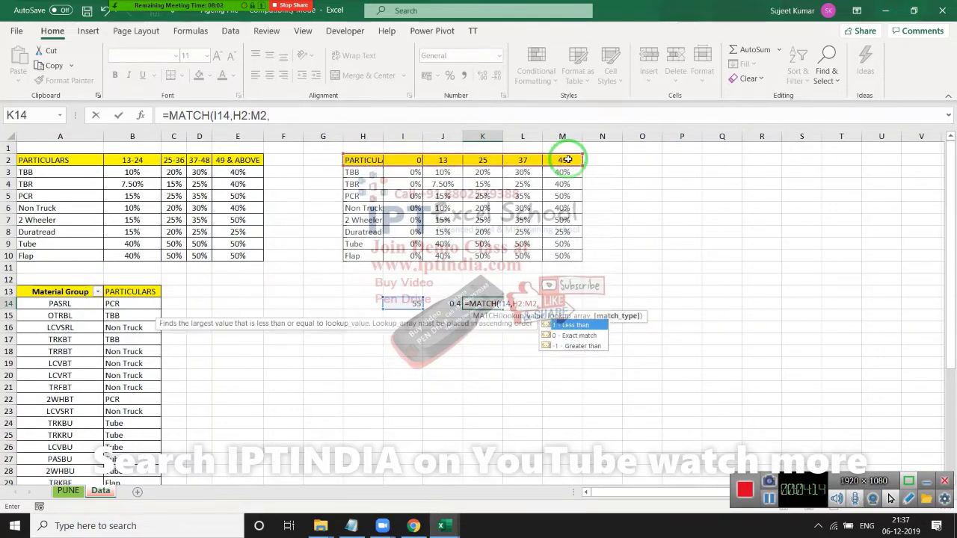
type("1")
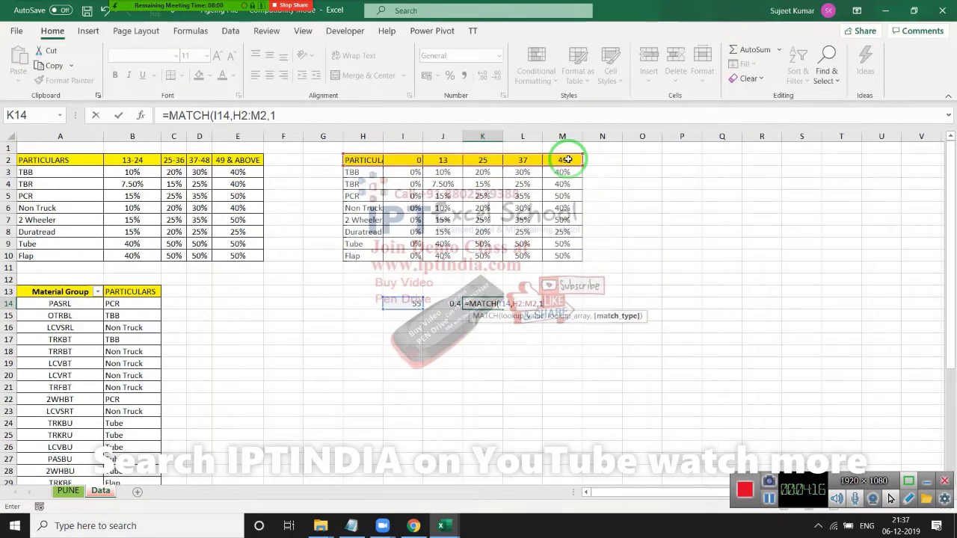
key("Return")
key("Up")
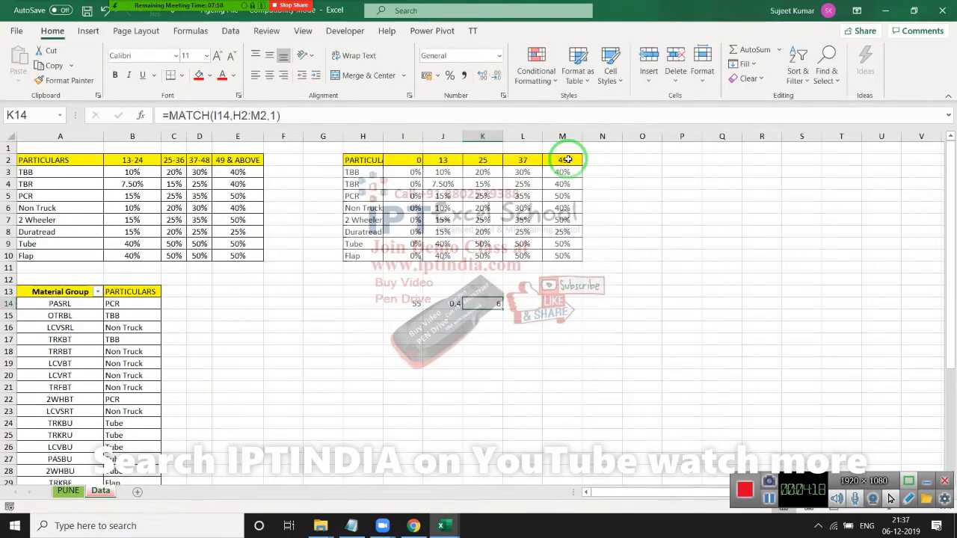
Review the H2:M2 thresholds and test I14 with 10, then 25, giving J14 0.2 and K14 4
left_click(361, 160)
key("Right")
key("Right")
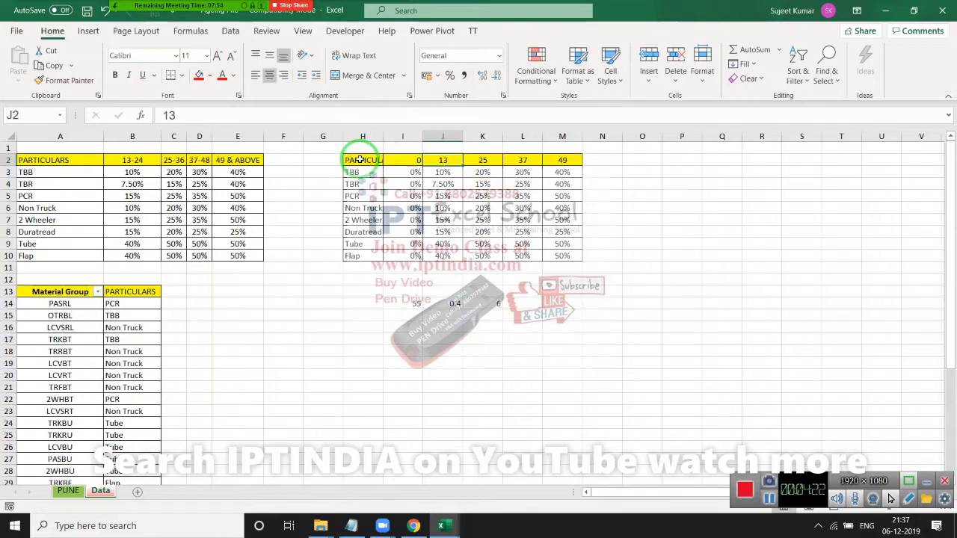
key("Right")
key("Right")
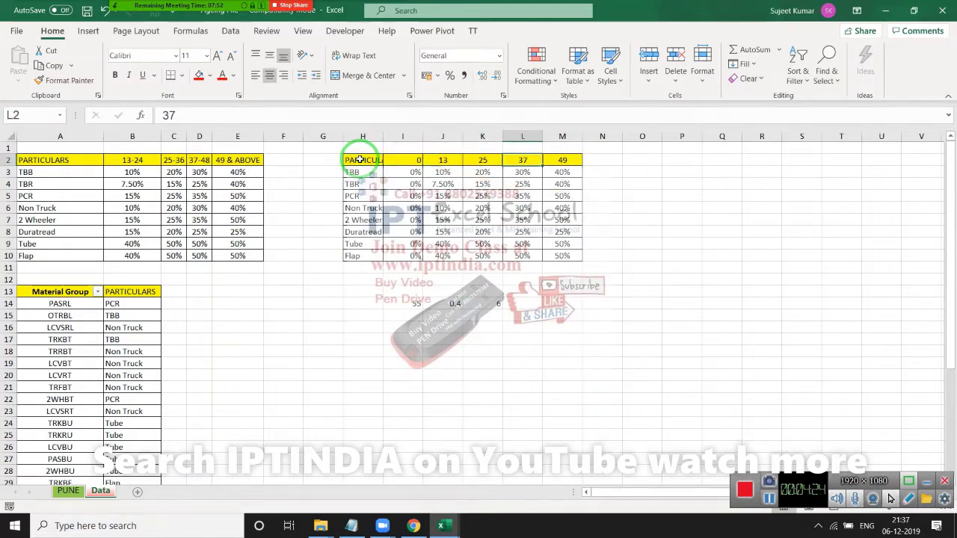
key("Right")
left_click(400, 308)
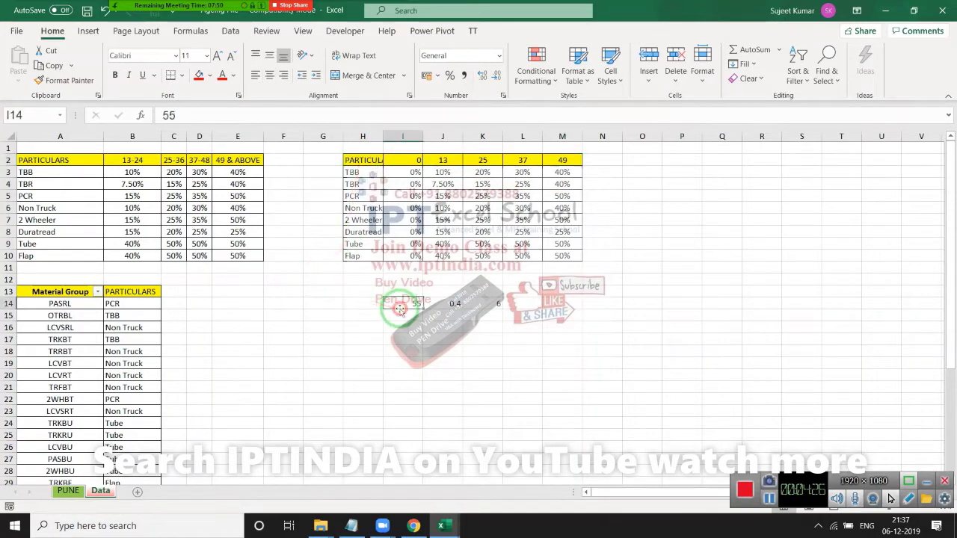
type("10")
key("Return")
left_click(400, 308)
type("25")
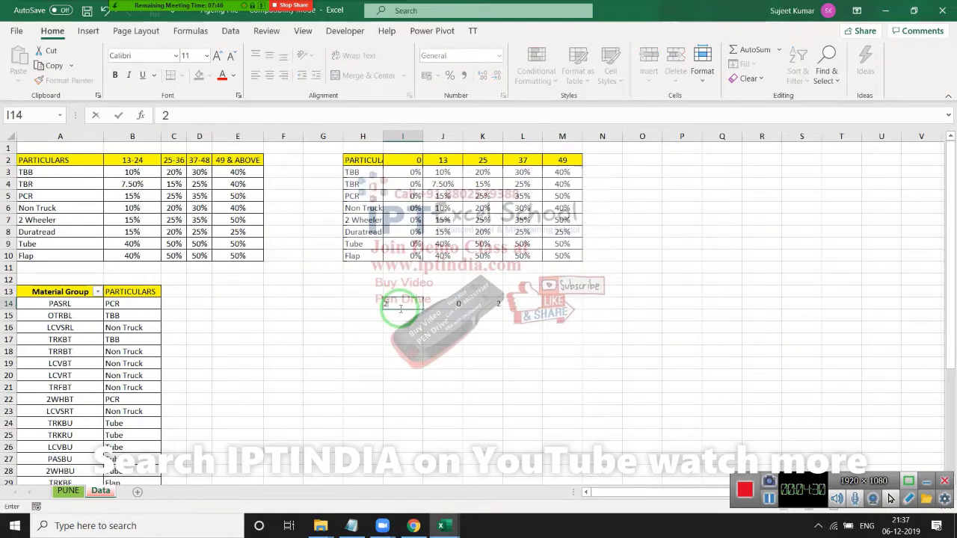
key("Return")
left_click(400, 308)
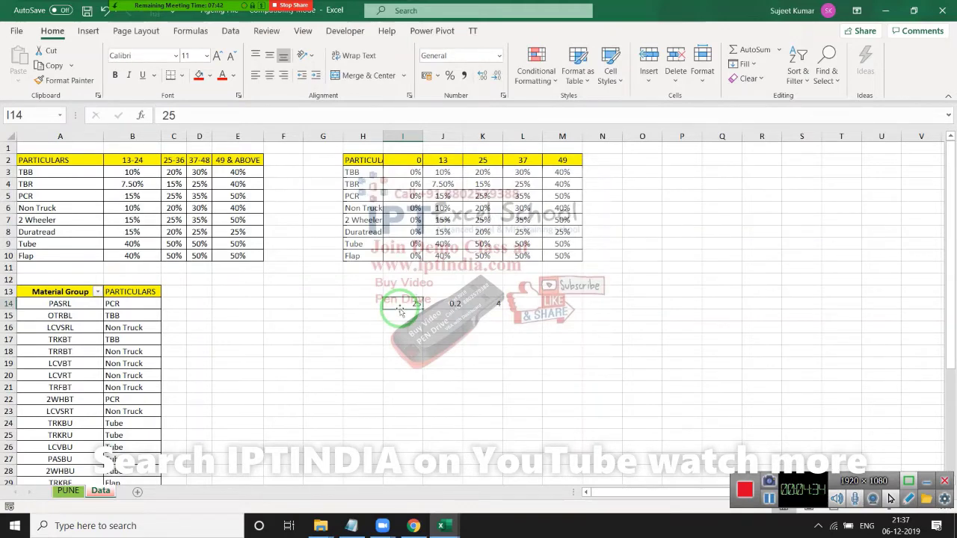
left_click(521, 304)
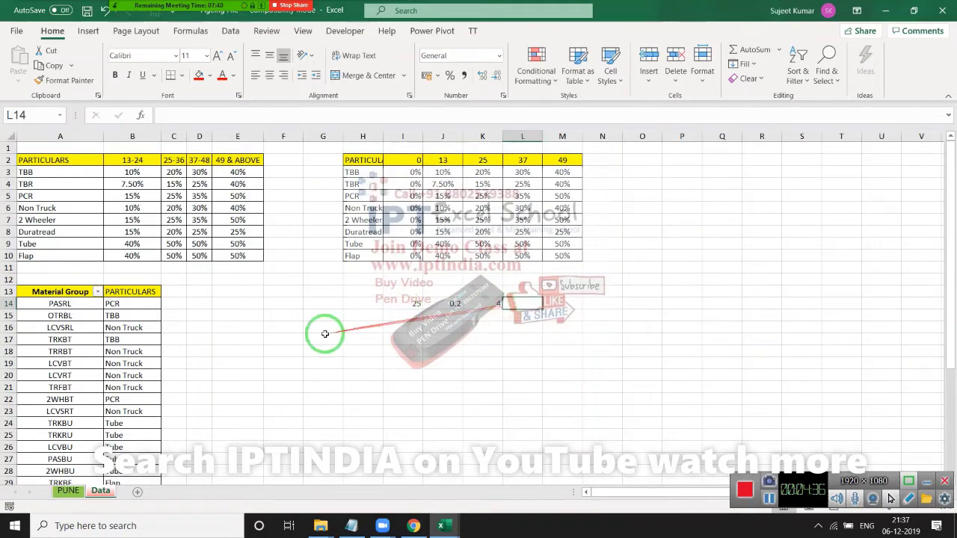
On the PUNE sheet, insert VLOOKUP(B2, at the start of F2's months formula
left_click(68, 490)
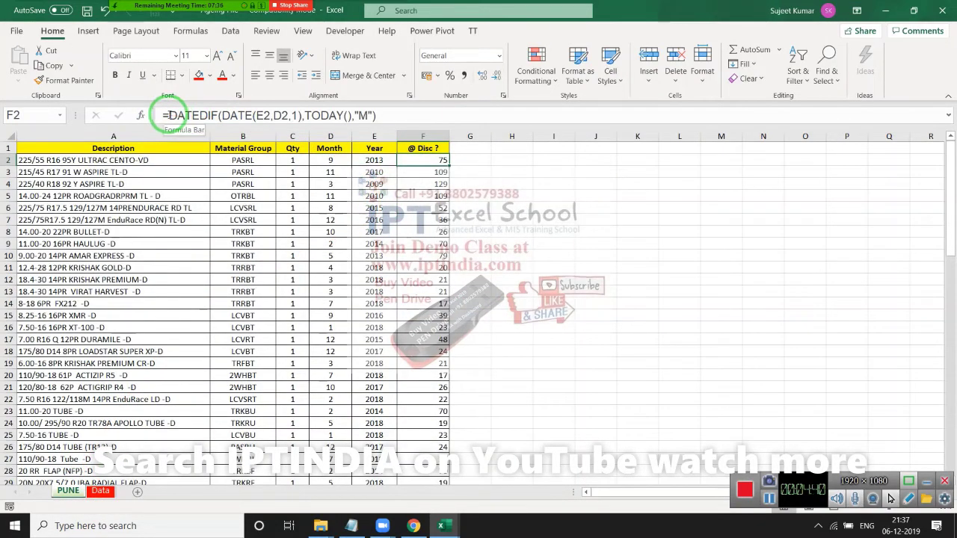
left_click(167, 116)
type("VLOOKUP(")
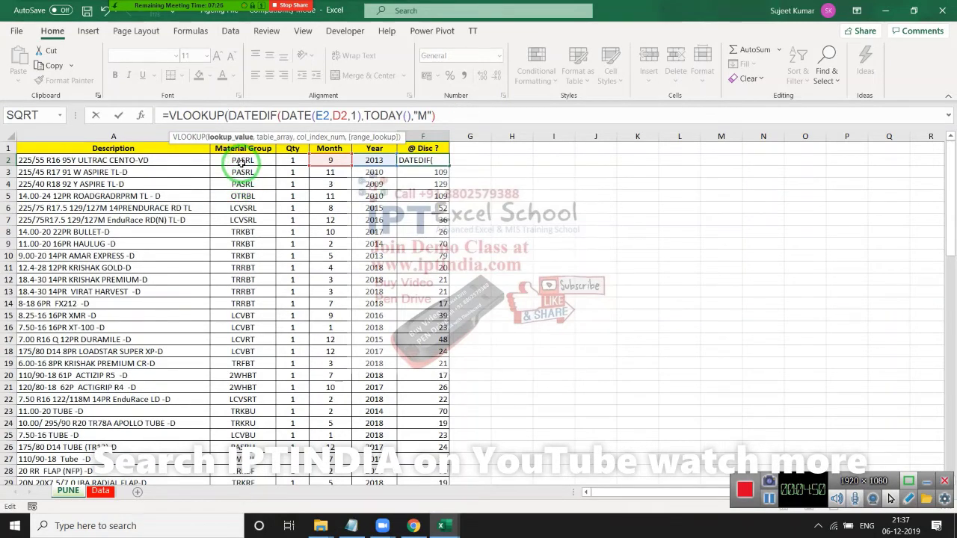
left_click(242, 163)
type(",")
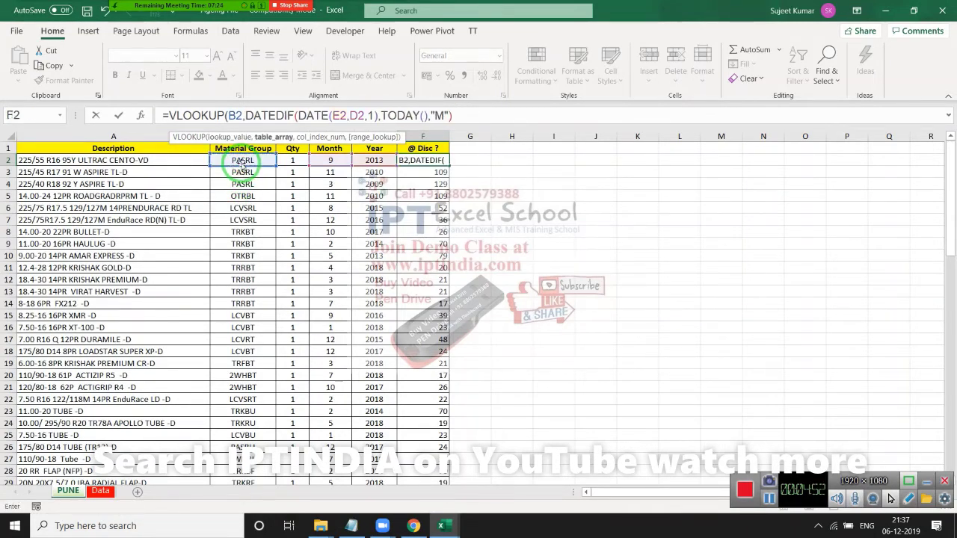
left_click(103, 493)
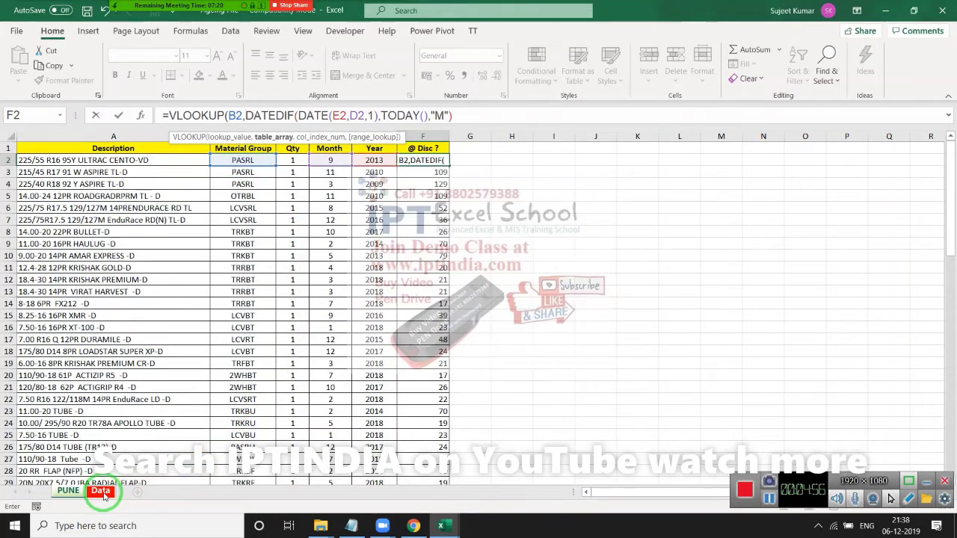
Complete F2's VLOOKUP over Data!H2:M10 with column MATCH(months elapsed, Data!H2:M2, 1) and exact match
mouse_move(352, 160)
left_mouse_down()
mouse_move(485, 190)
mouse_move(561, 255)
left_mouse_up()
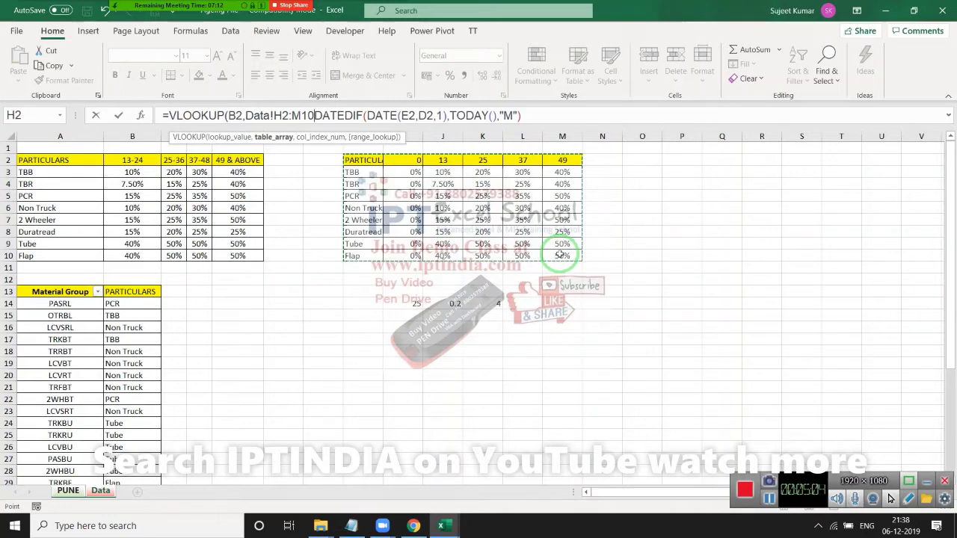
type(",")
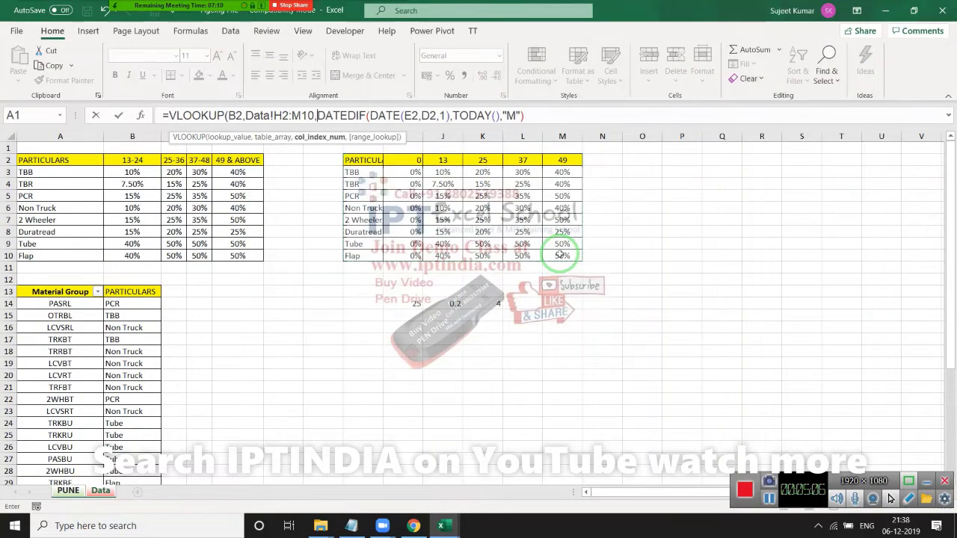
type("MA")
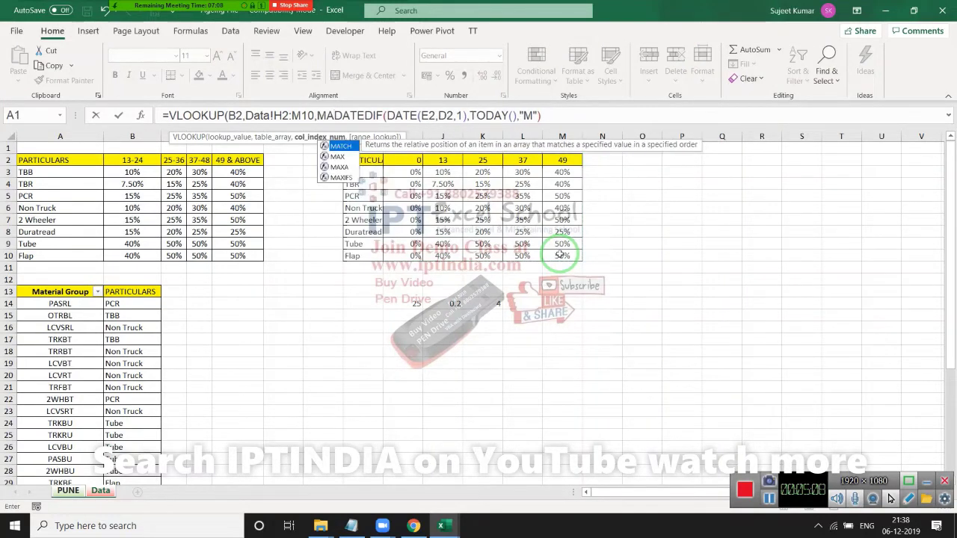
key("Tab")
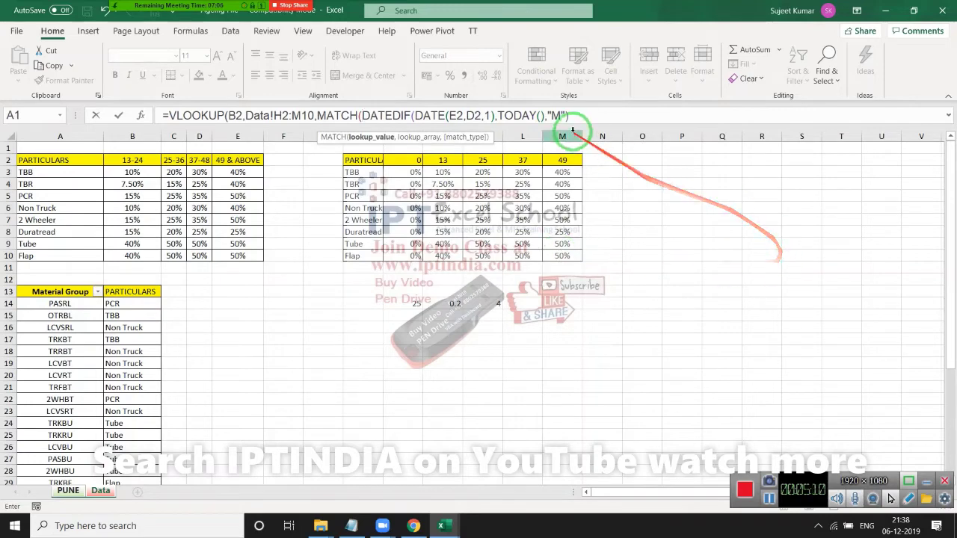
left_click(578, 117)
type(",")
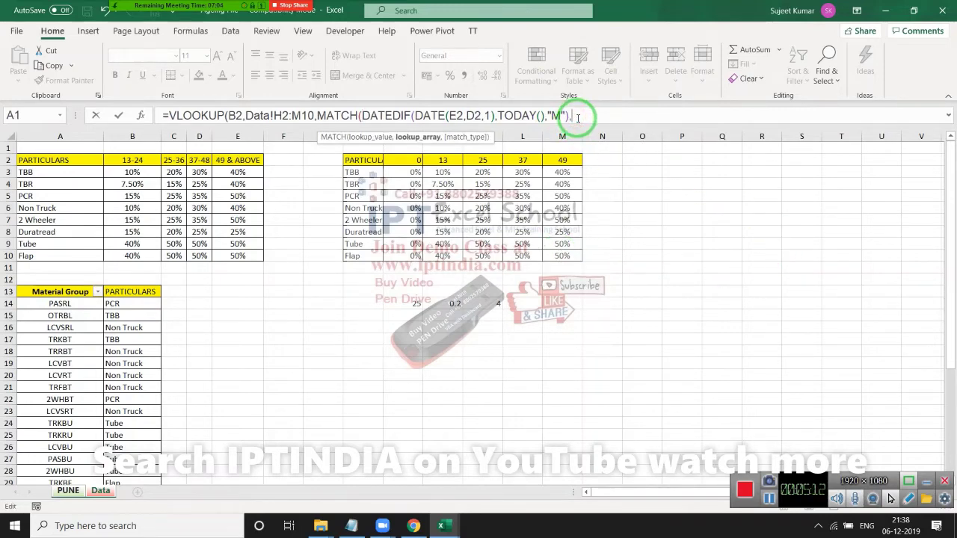
left_click(373, 160)
left_click_drag(373, 160, 552, 156)
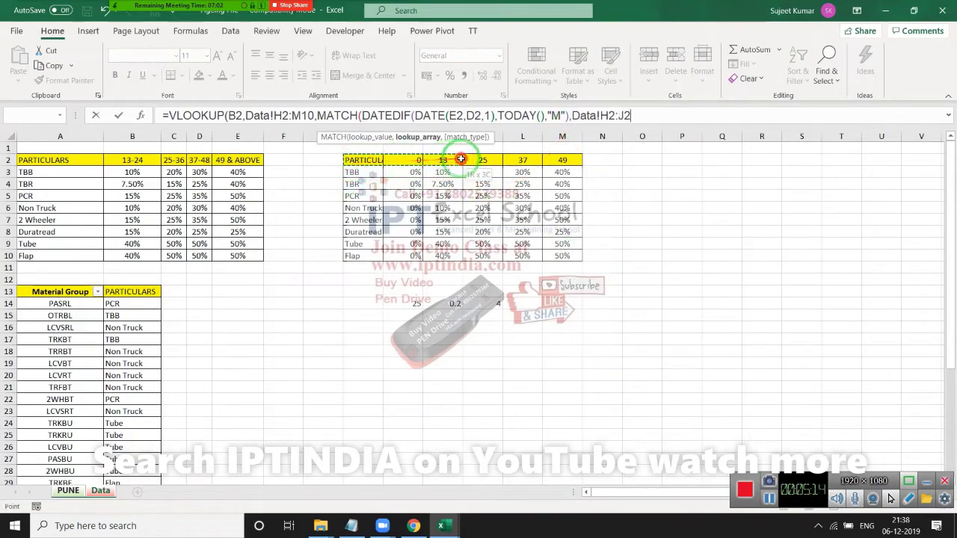
type(",1")
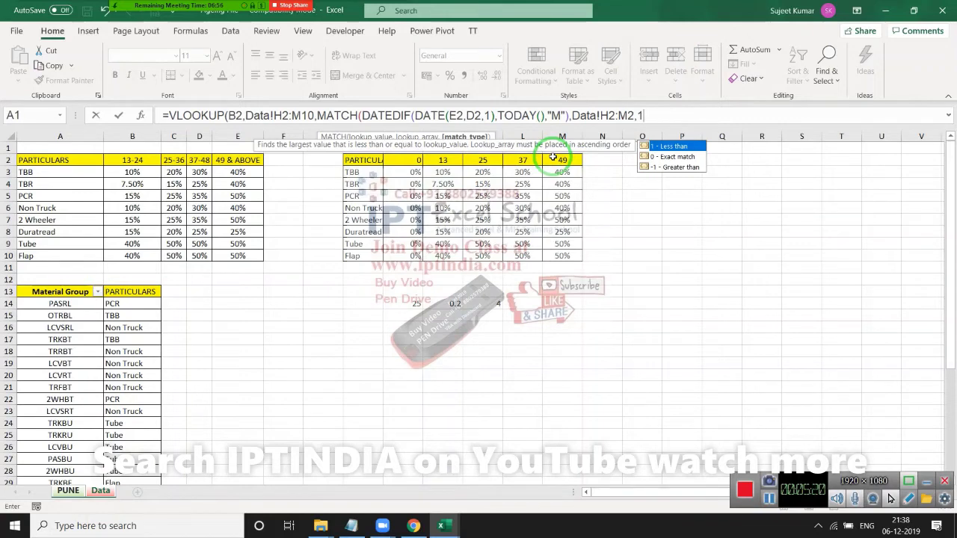
type("),0")
type(")")
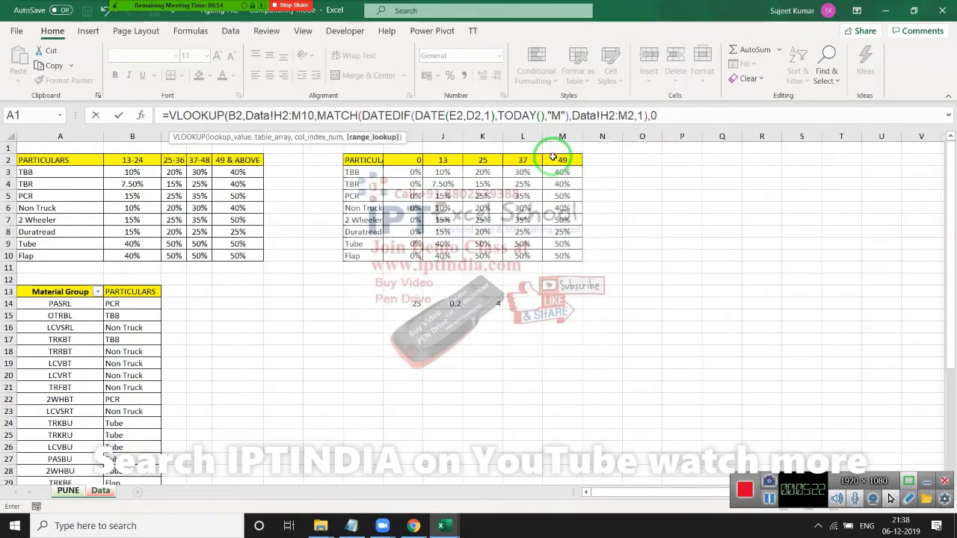
key("Return")
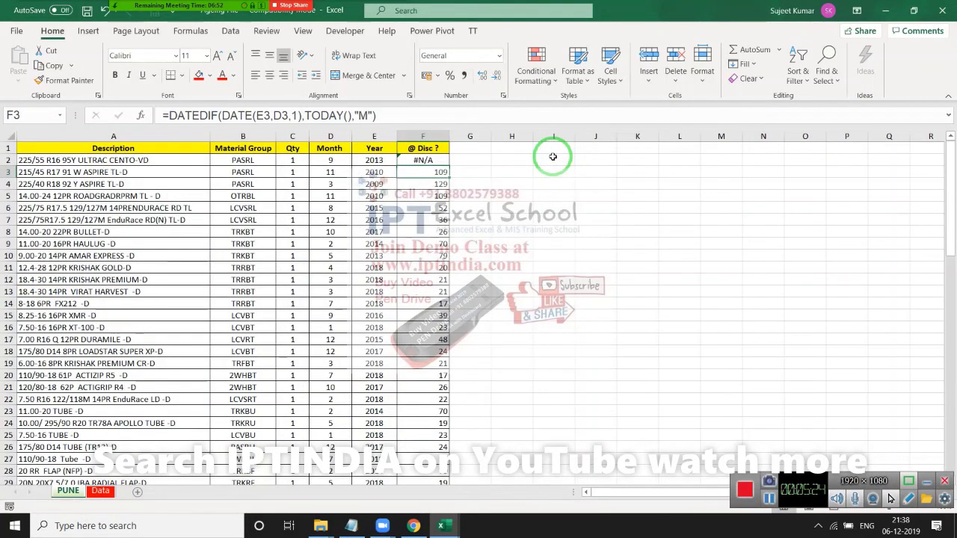
Inspect F2's #N/A formula, B2's material group and F3's plain months formula, then view the Data sheet
key("Up")
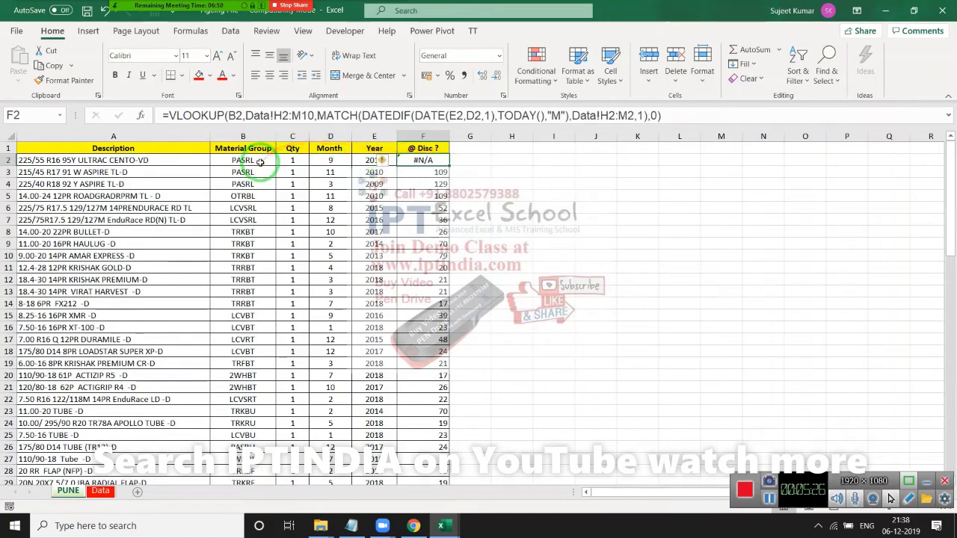
left_click(260, 162)
left_click(408, 171)
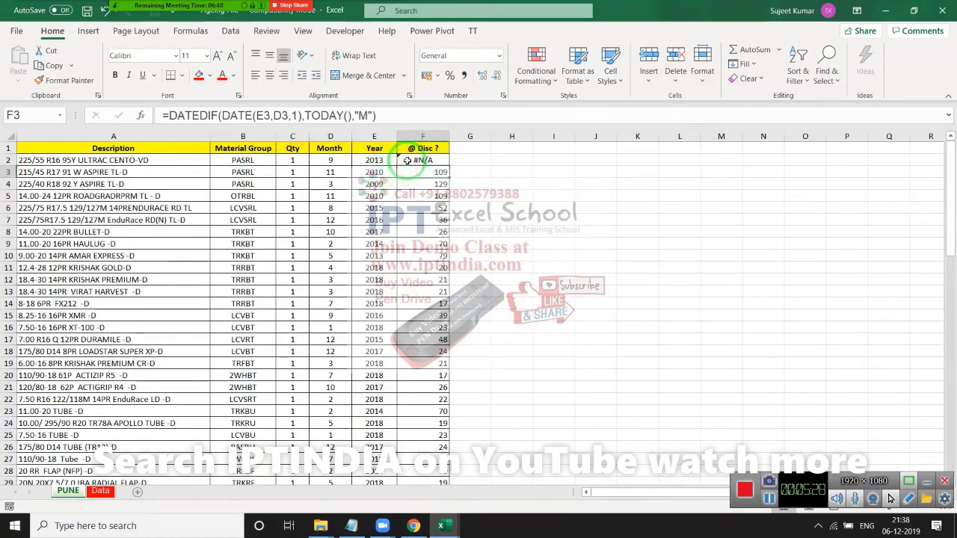
left_click(406, 161)
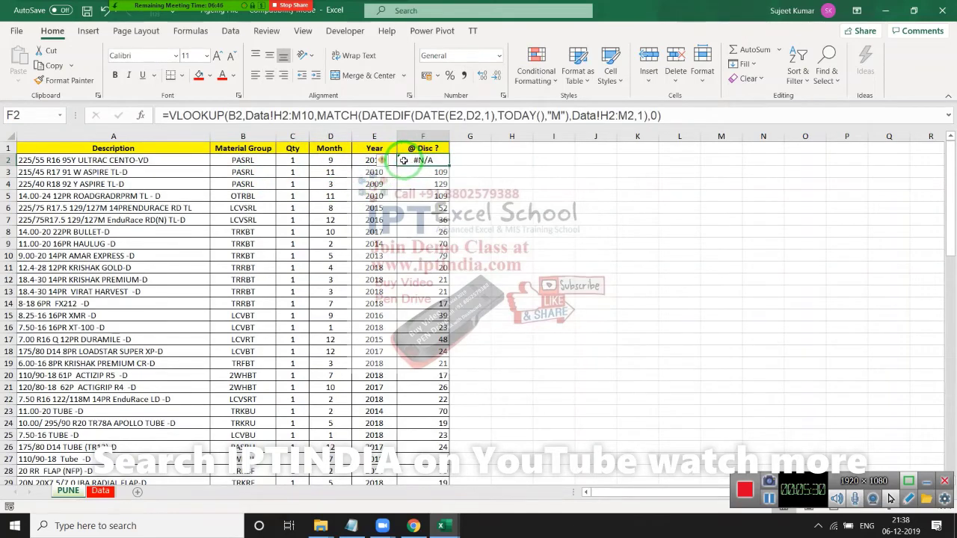
left_click(86, 494)
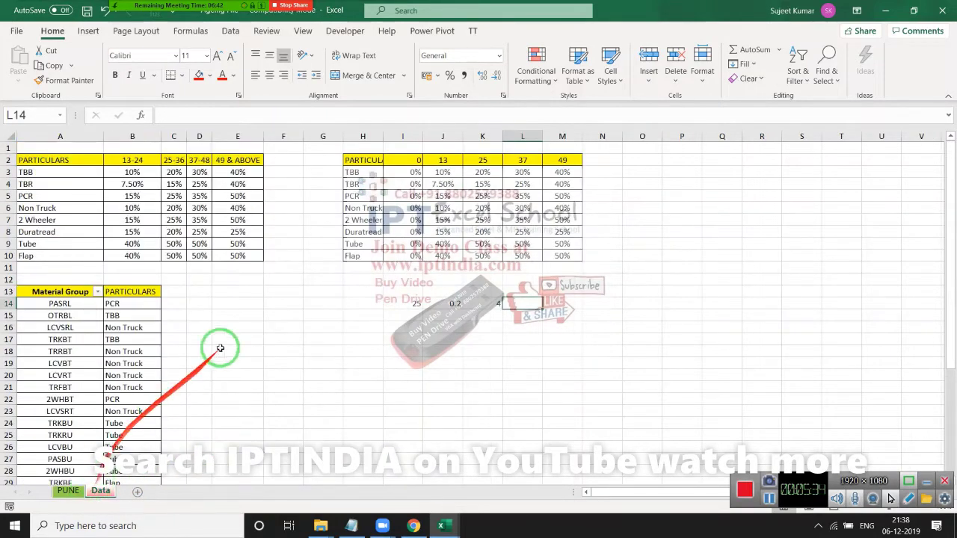
AutoFit column H on the Data sheet so the PARTICULARS heading shows in full
double_click(382, 137)
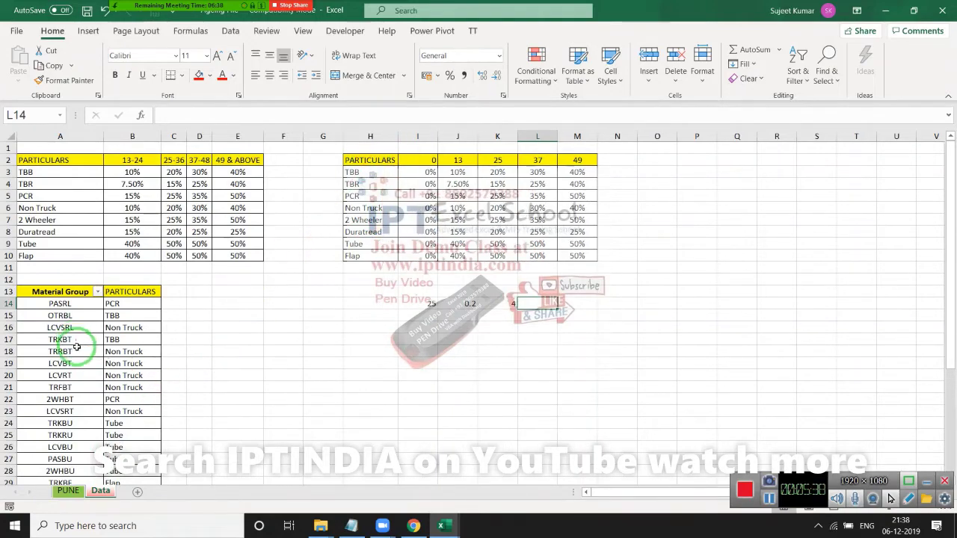
scroll(76, 344, "down", 2)
scroll(76, 347, "up", 1)
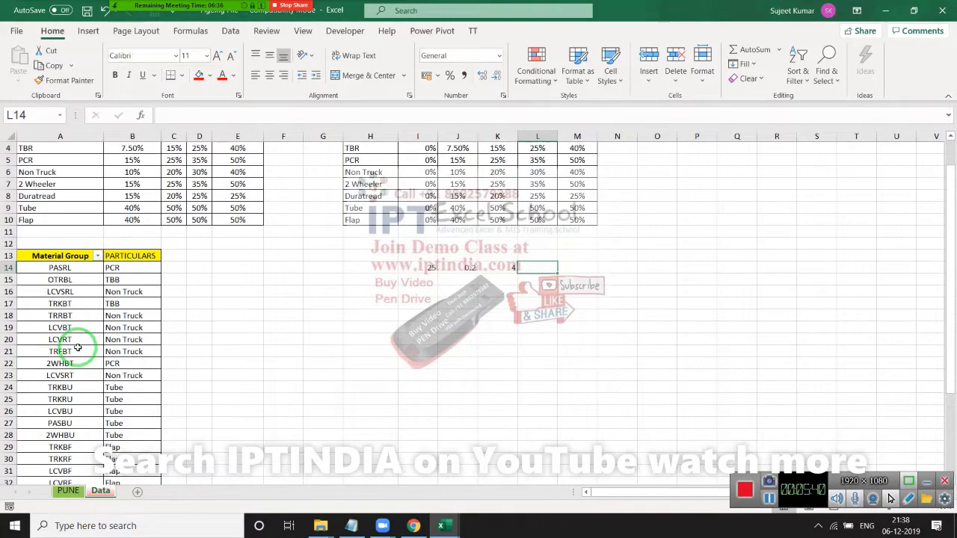
Review the Material Group to PARTICULARS mapping, such as PASRL to PCR and OTRBL to TBB
left_click(60, 259)
mouse_move(60, 260)
left_mouse_down()
mouse_move(63, 275)
mouse_move(90, 270)
left_mouse_up()
left_click(108, 279)
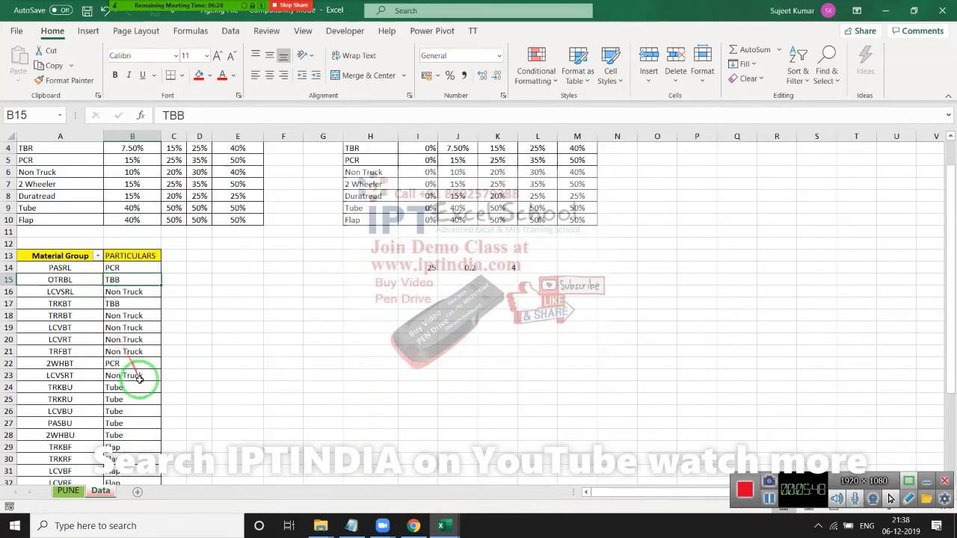
scroll(142, 386, "down", 2)
scroll(141, 386, "down", 2)
scroll(141, 386, "up", 2)
scroll(141, 388, "up", 3)
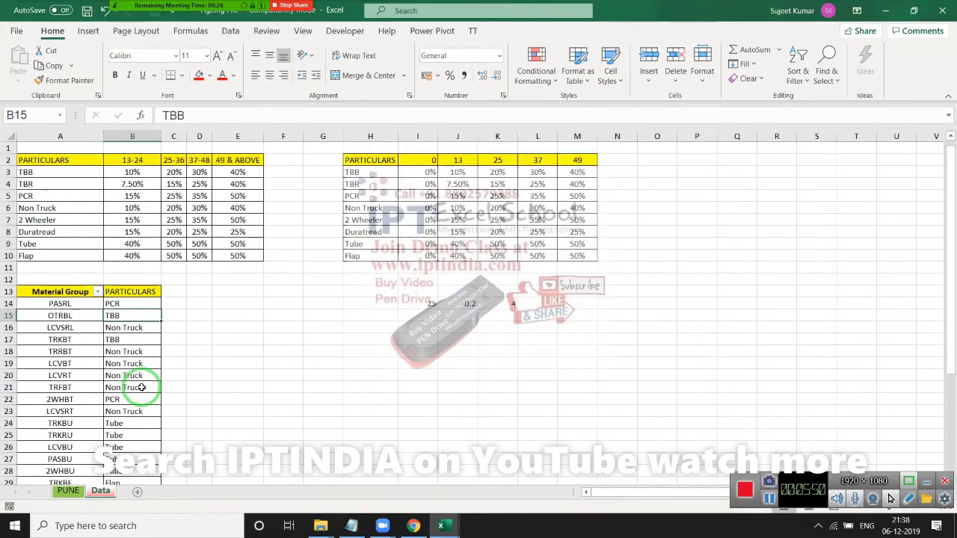
Nest a second VLOOKUP with B2 as lookup value inside F2's formula on PUNE
left_click(78, 494)
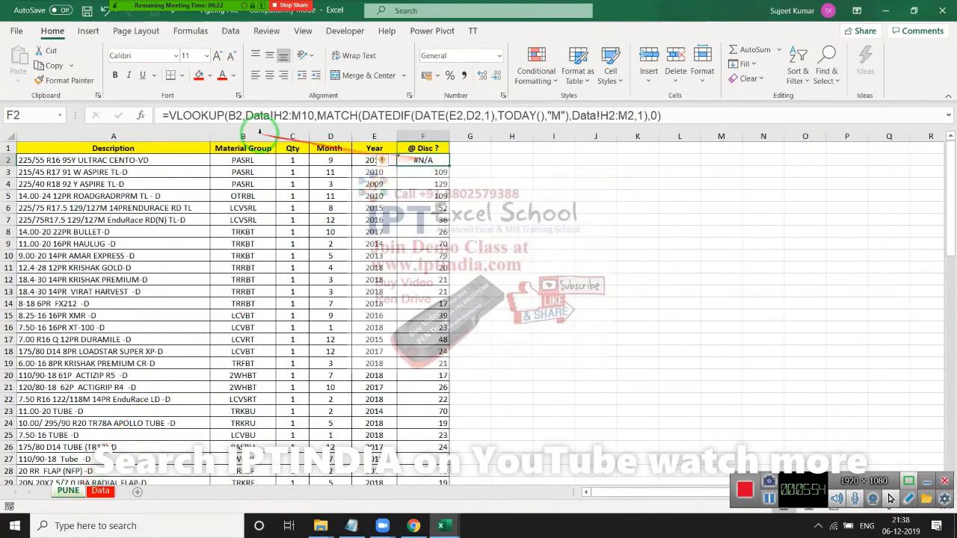
left_click(232, 115)
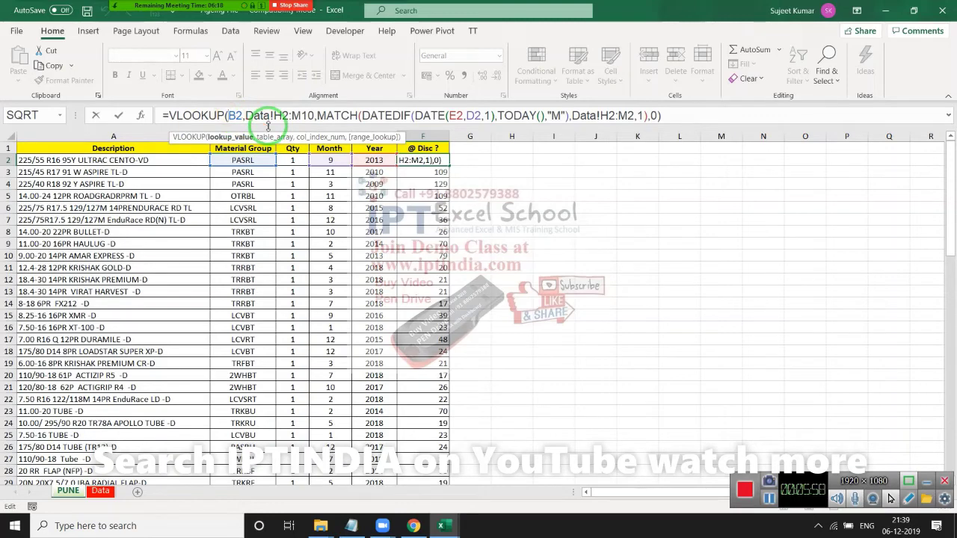
type("vlo")
key("Tab")
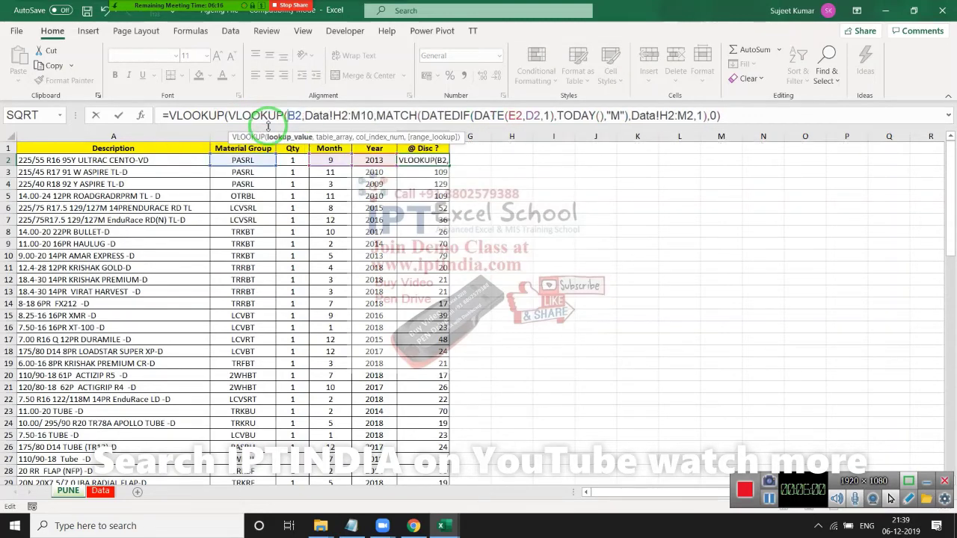
left_click(247, 159)
left_click(249, 160)
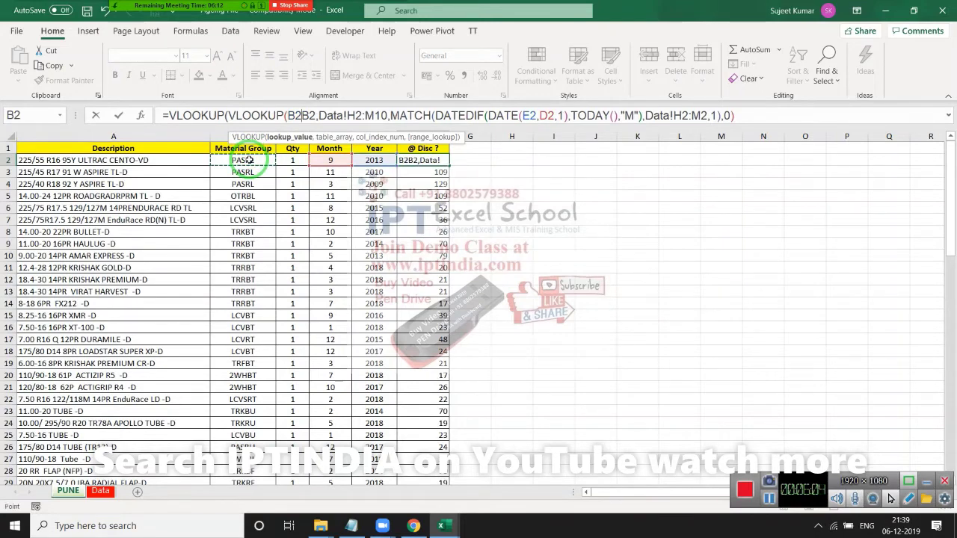
key("BackSpace")
key("BackSpace")
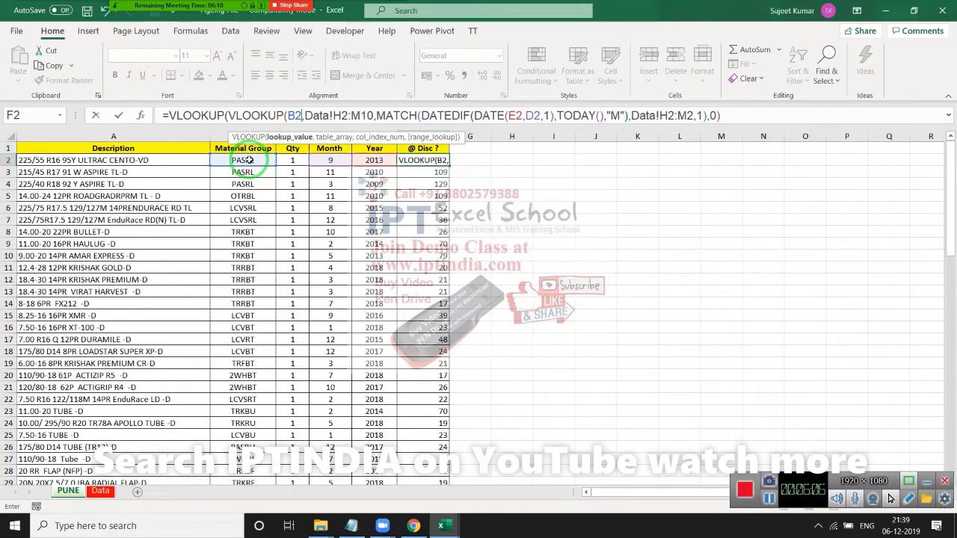
type(",")
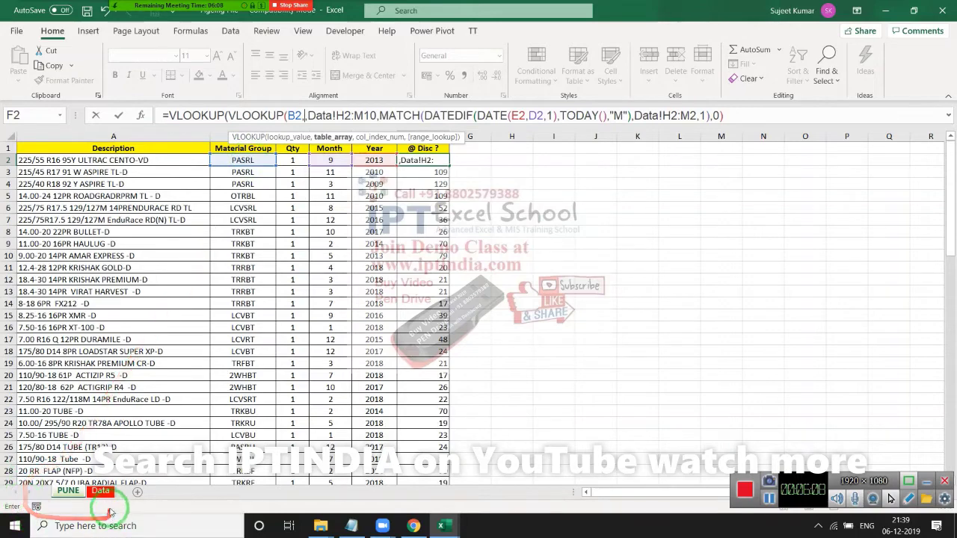
Point the inner VLOOKUP at Data!A13:B41, column 2, exact match, so F2 returns 0.5
left_click(101, 492)
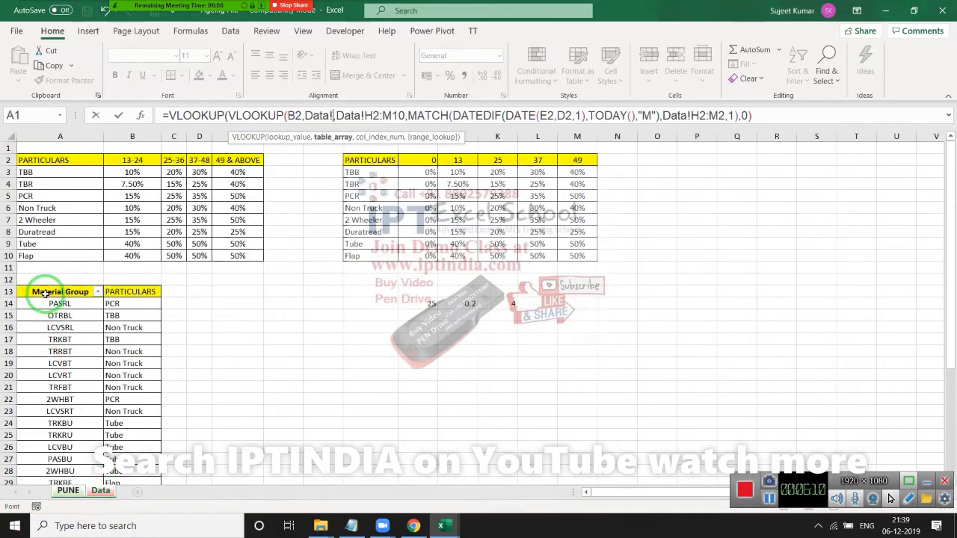
mouse_move(52, 293)
left_mouse_down()
mouse_move(110, 358)
mouse_move(120, 486)
mouse_move(115, 454)
left_mouse_up()
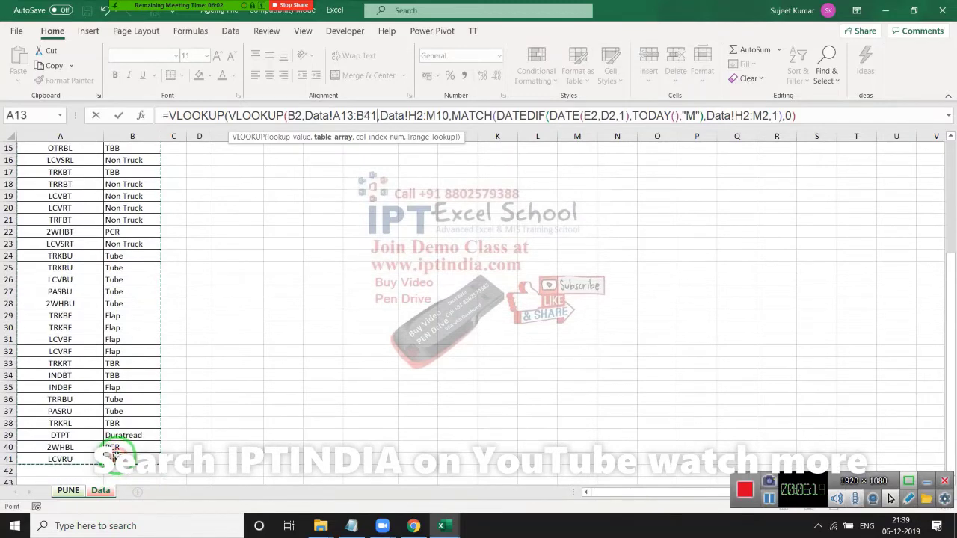
type(",2")
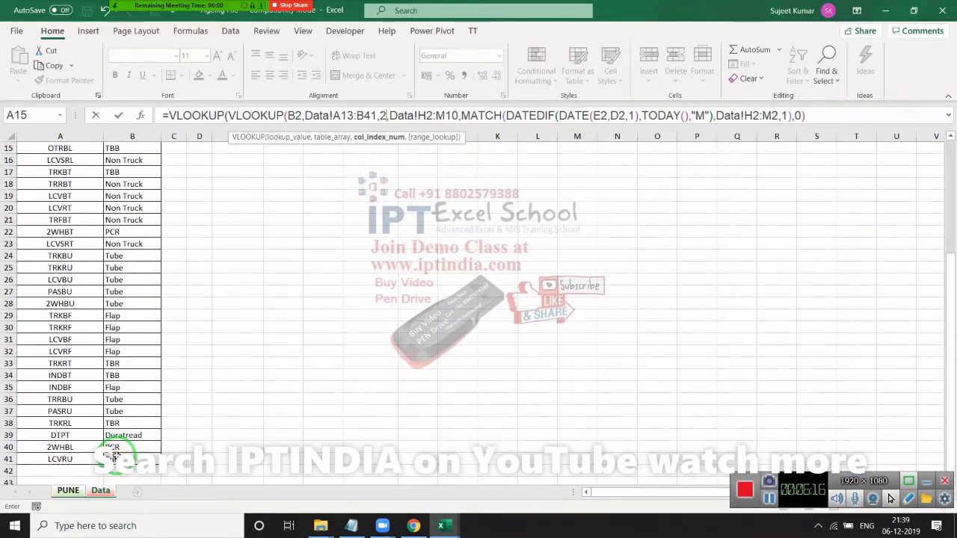
type(",0)")
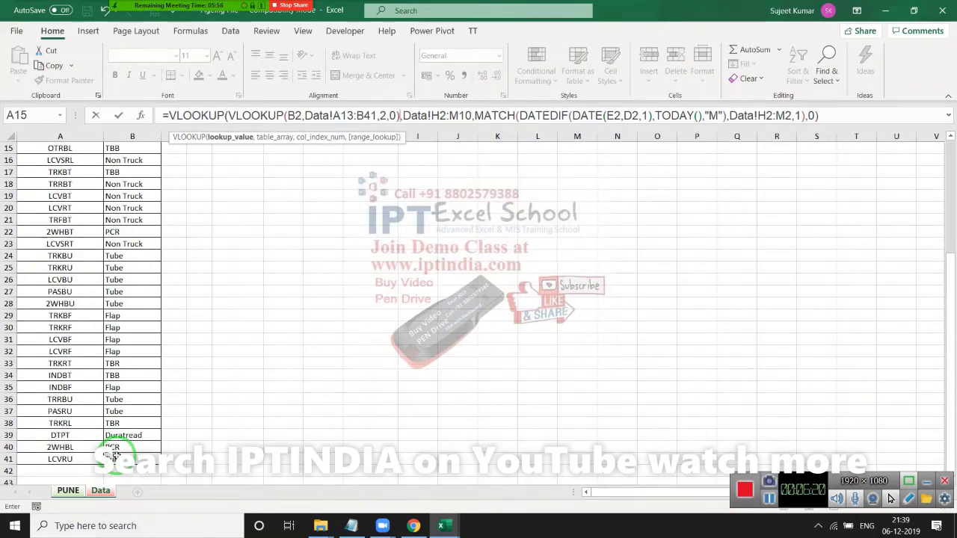
key("Return")
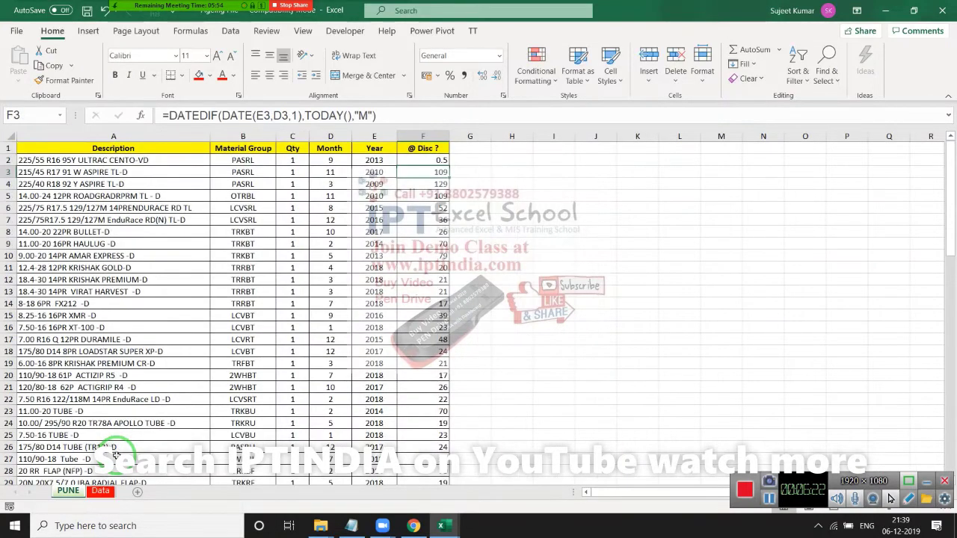
Format F2's 0.5 discount as 50% with Percent Style and save the workbook
key("Up")
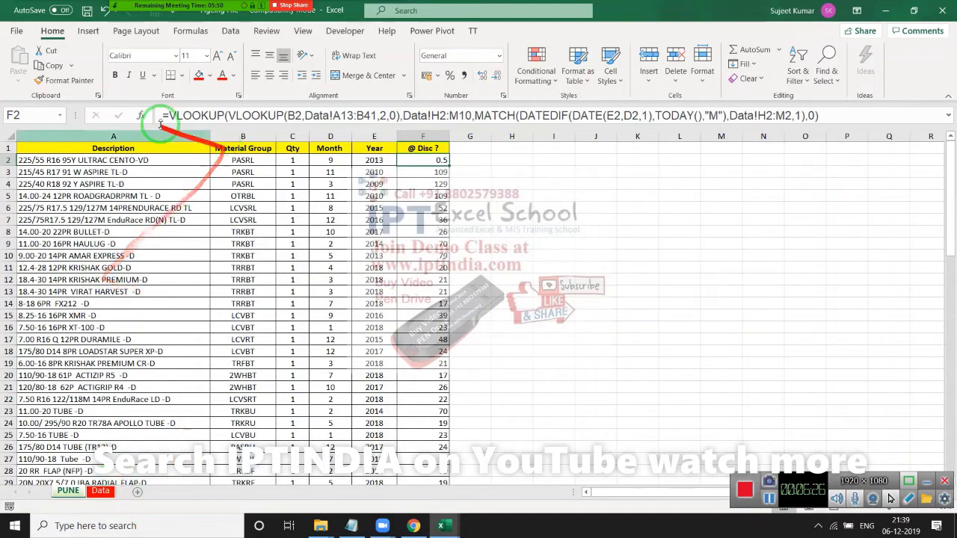
left_click(449, 76)
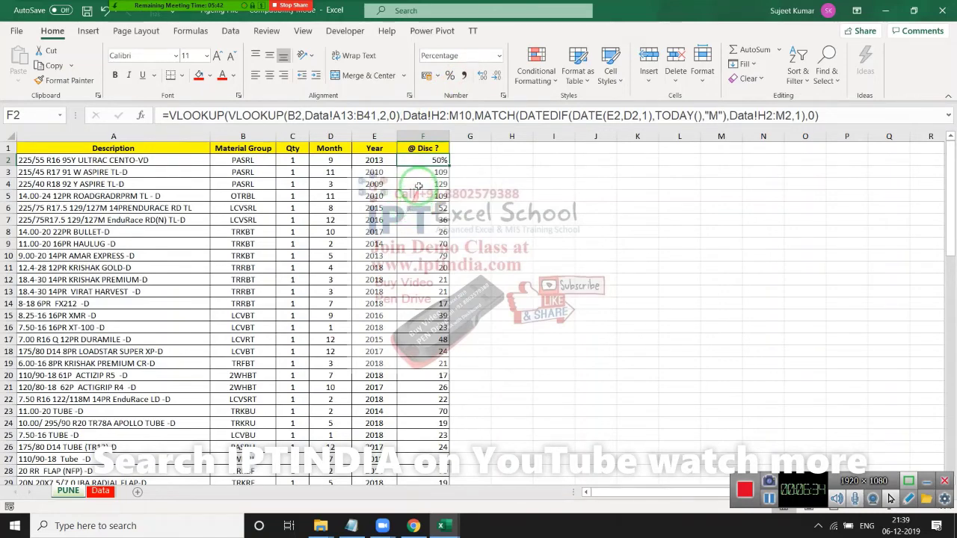
left_click(87, 10)
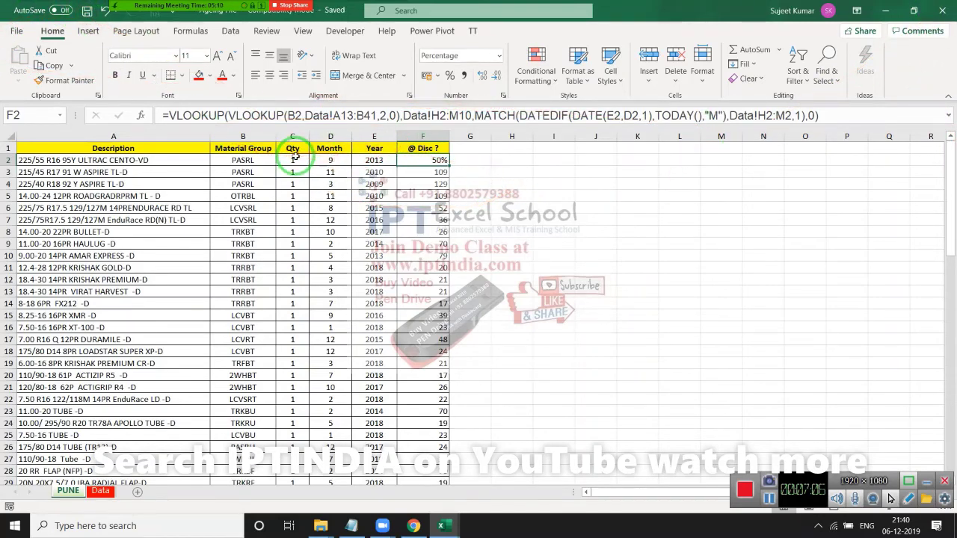
Review the Data sheet's H2:M10 discount table and B2:E2 month bands, then close Excel
left_click(100, 491)
scroll(124, 421, "up", 5)
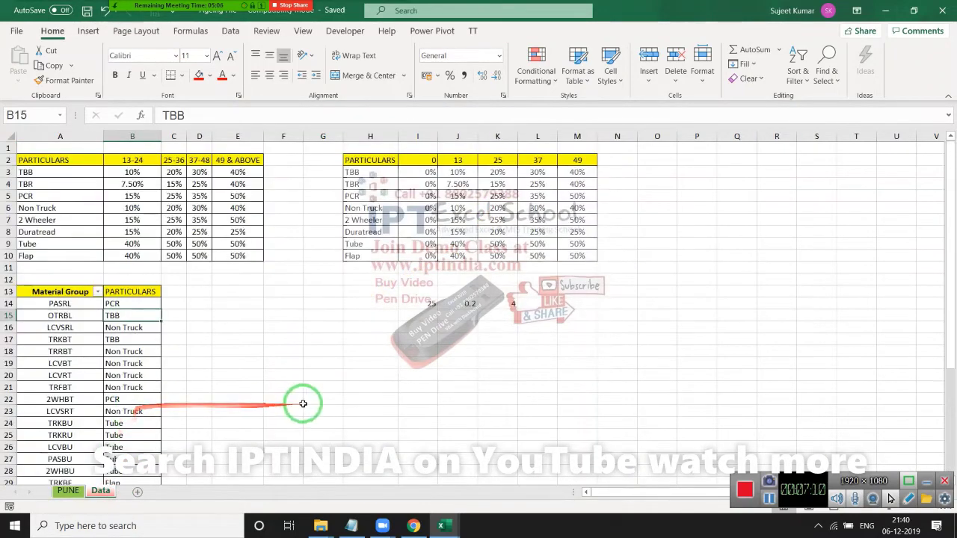
mouse_move(314, 160)
left_mouse_down()
mouse_move(525, 234)
mouse_move(591, 268)
left_mouse_up()
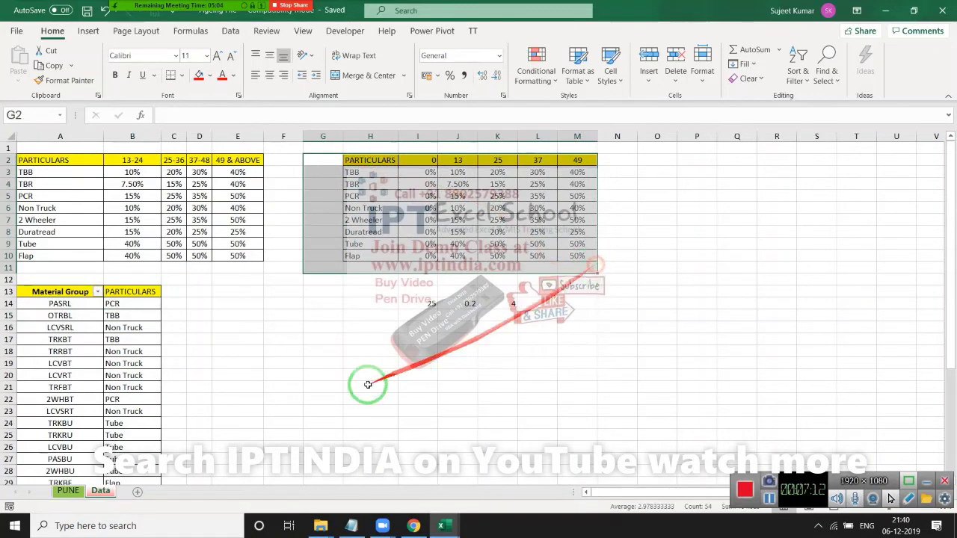
left_click(332, 330)
left_click_drag(378, 160, 587, 256)
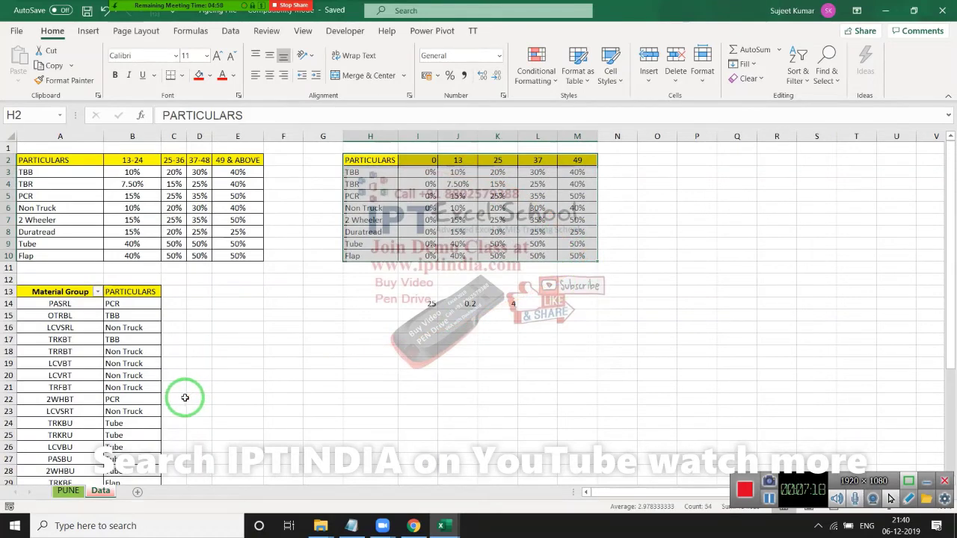
left_click(459, 398)
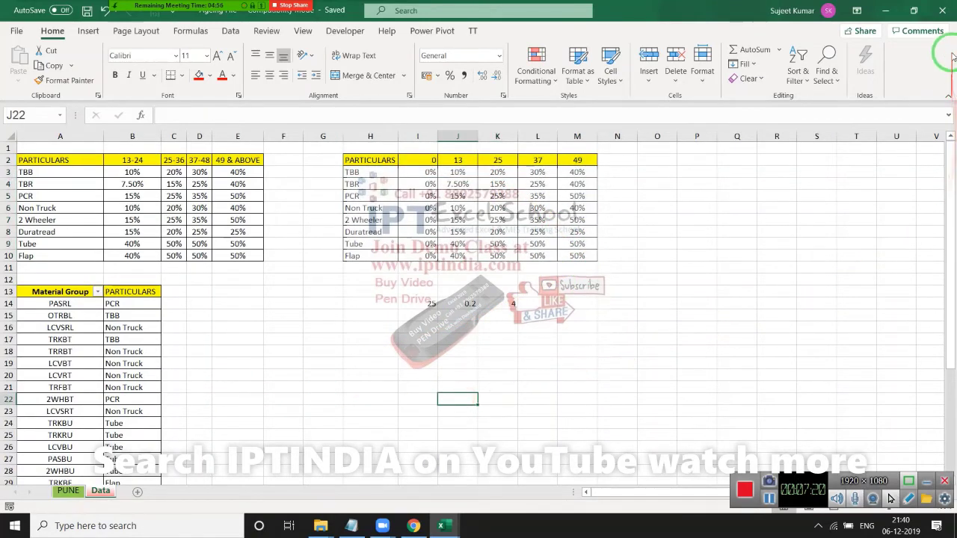
left_click(137, 160)
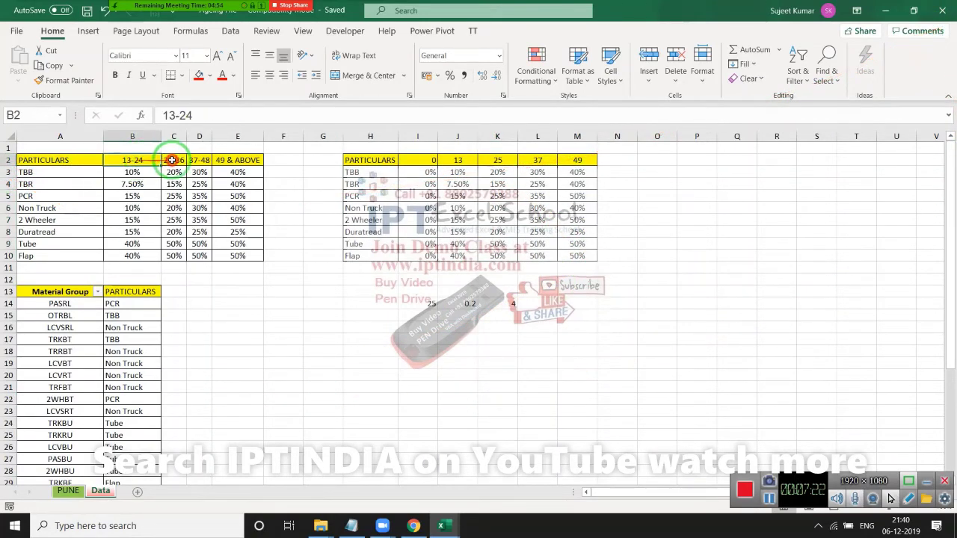
left_click_drag(172, 160, 233, 160)
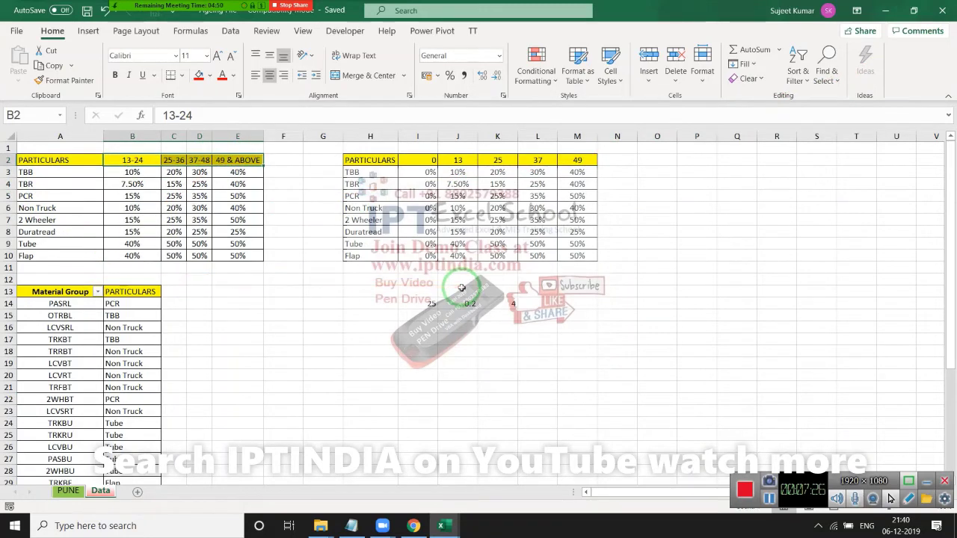
left_click(944, 11)
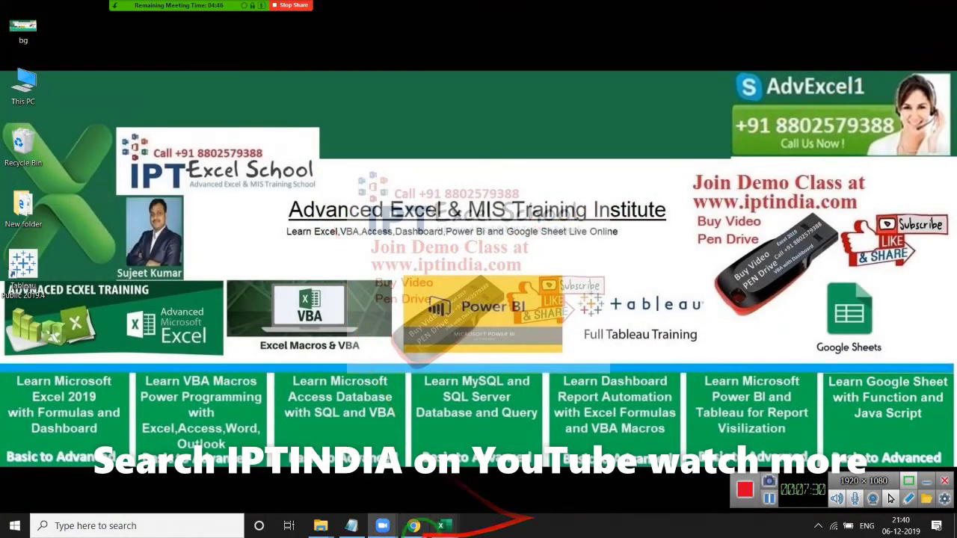
In Chrome, reply to the Ageing file and discount structure file email and start attaching a file
left_click(413, 526)
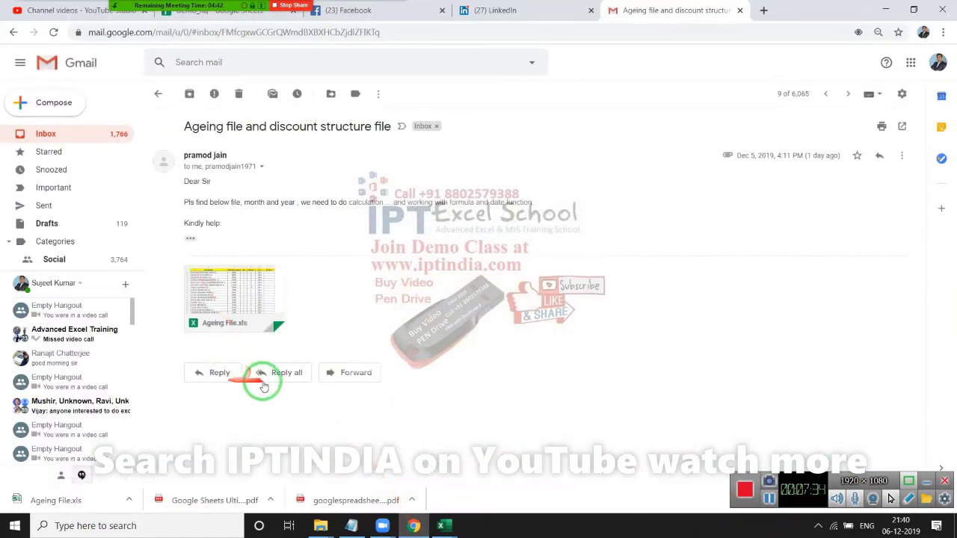
left_click(227, 382)
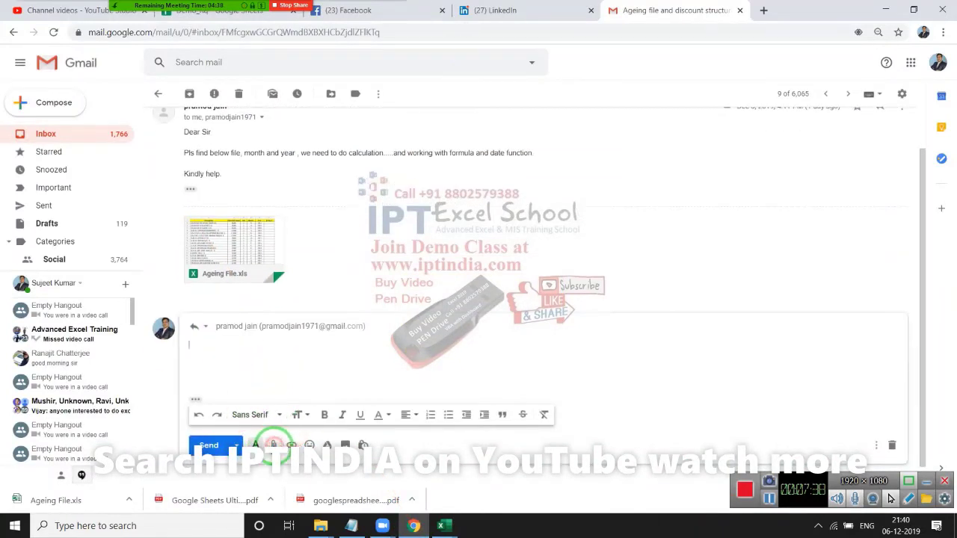
left_click(274, 444)
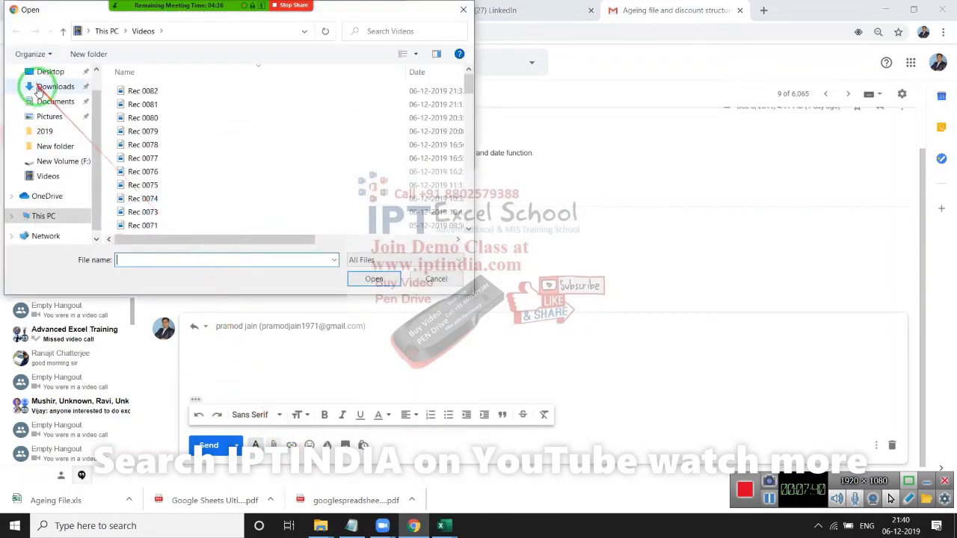
Browse the Documents, Downloads and Desktop folders in the Open dialog to find the workbook
left_click(52, 101)
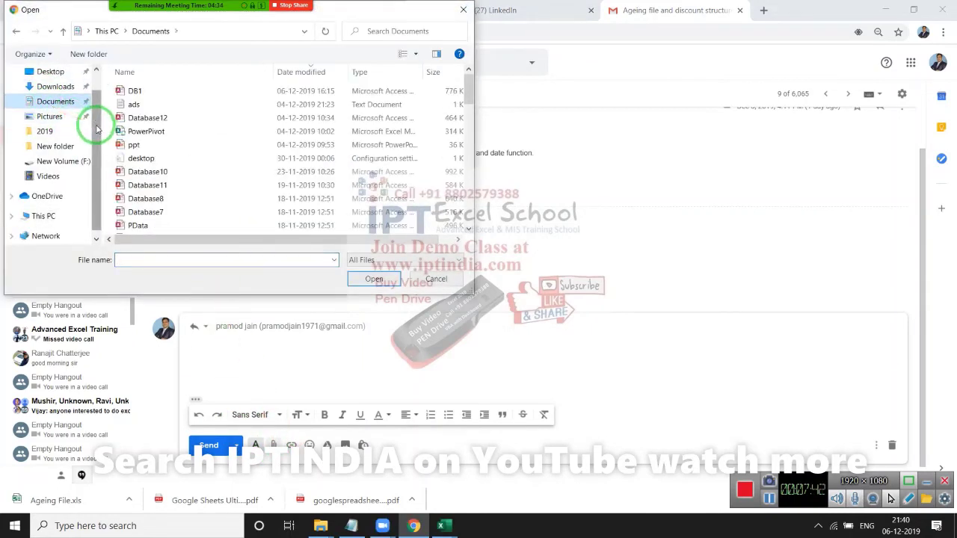
left_click(71, 90)
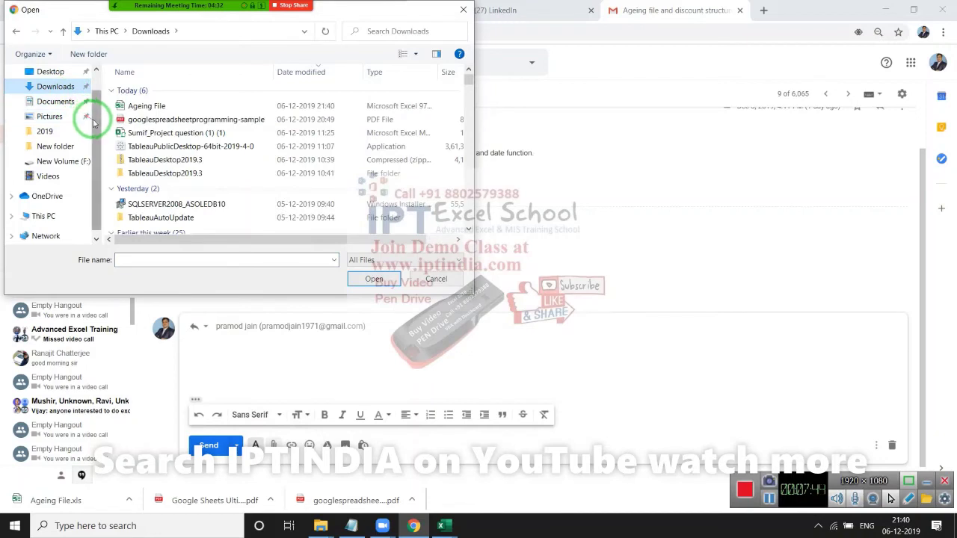
left_click_drag(96, 113, 99, 97)
left_click(60, 95)
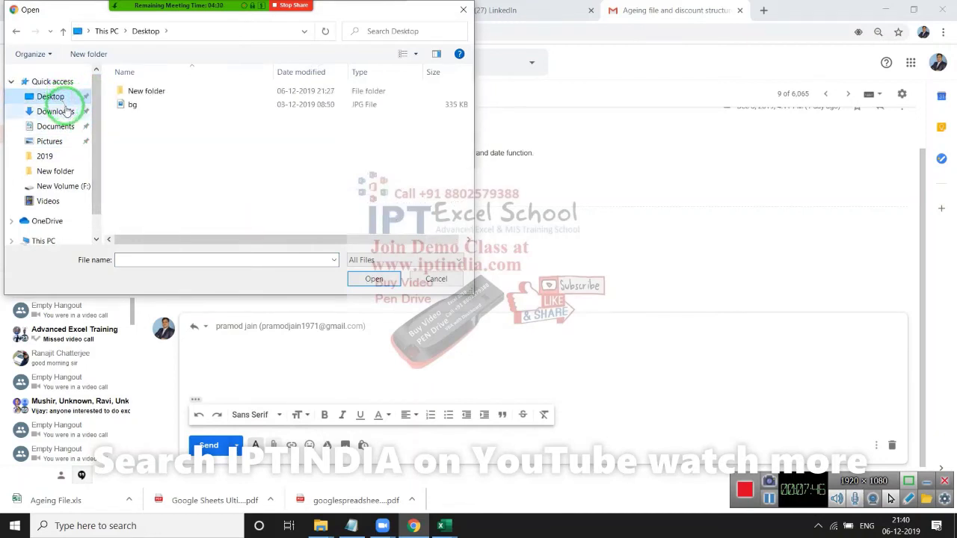
left_click(150, 97)
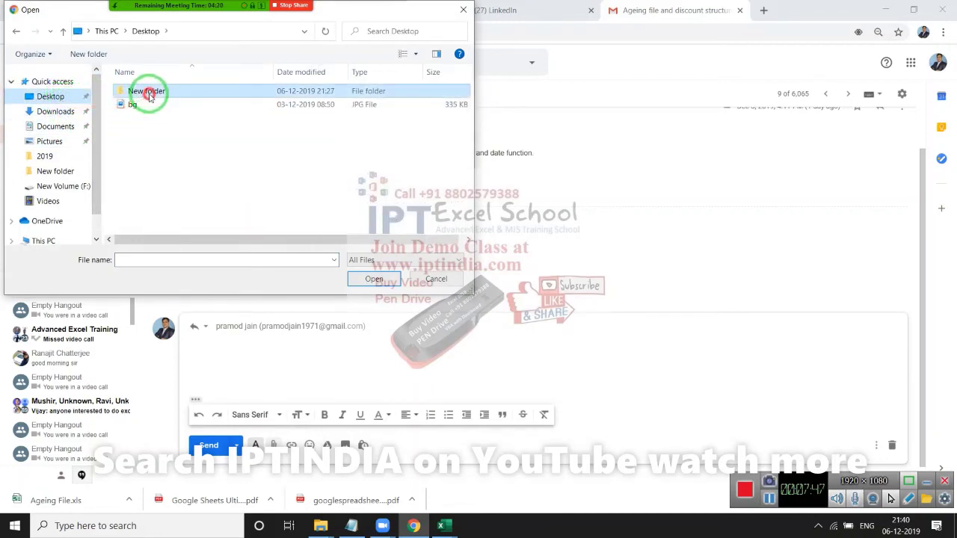
left_click(56, 127)
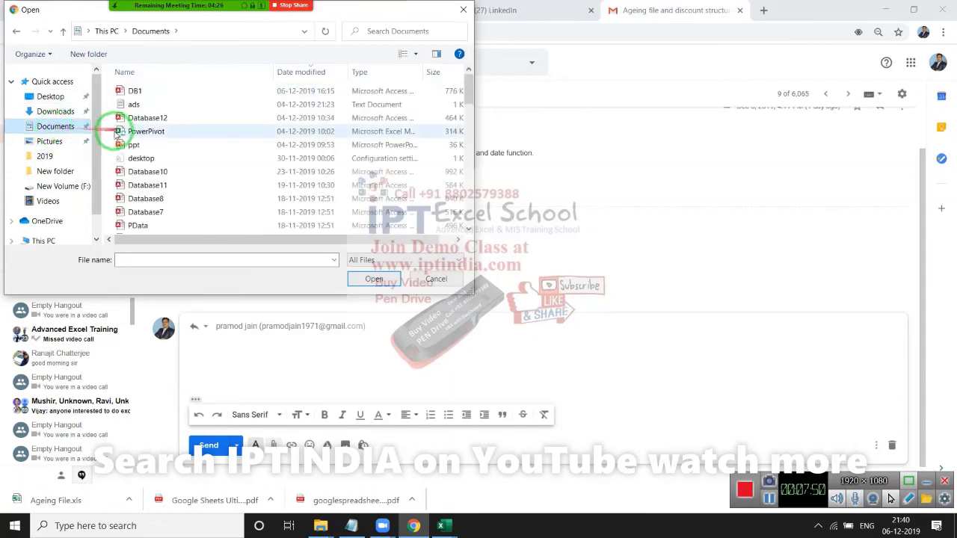
mouse_move(469, 86)
left_mouse_down()
mouse_move(462, 217)
mouse_move(468, 193)
left_mouse_up()
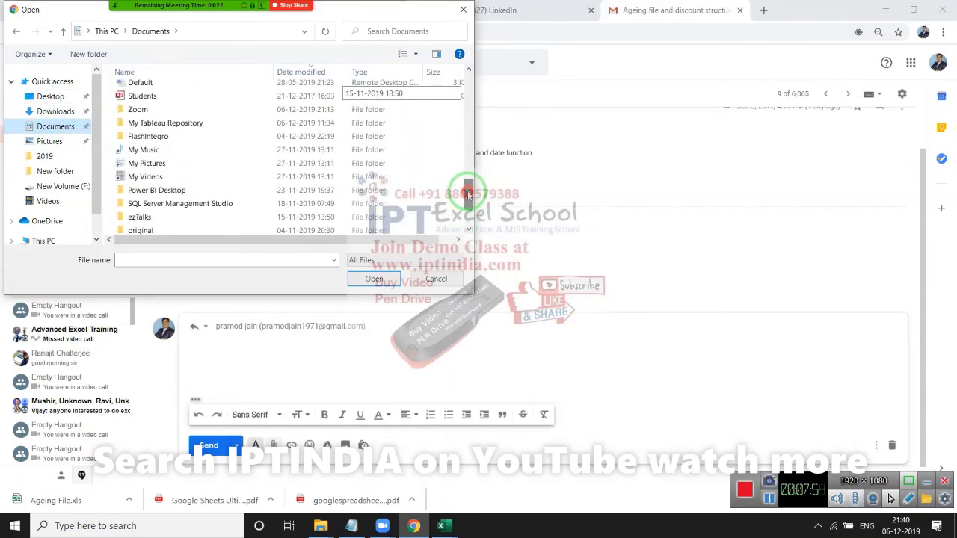
Attach Ageing File.xls from Downloads to the reply and send it
left_click(59, 111)
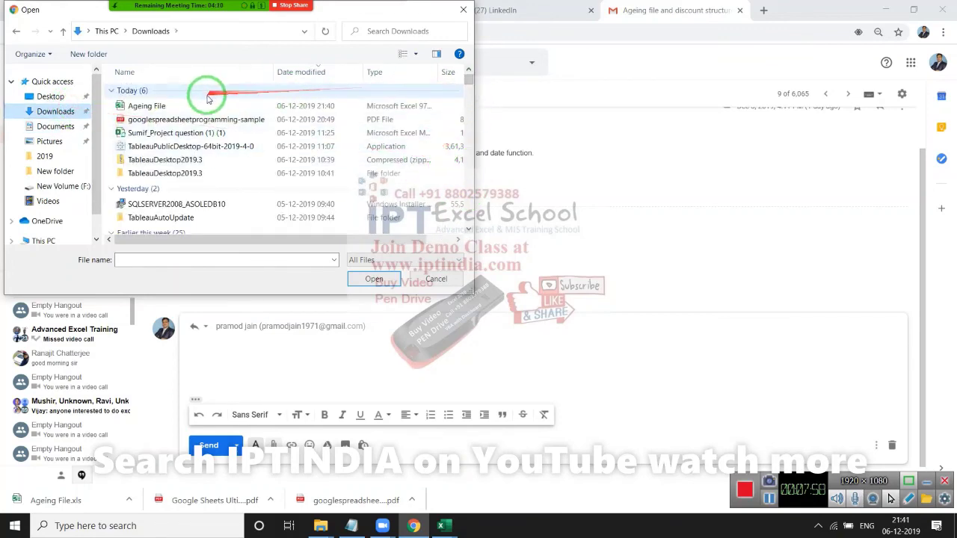
double_click(198, 106)
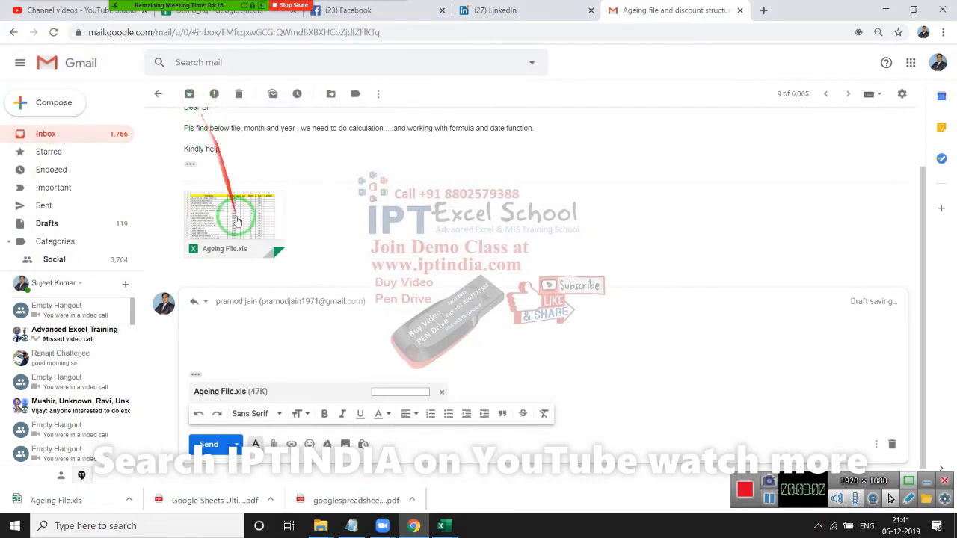
left_click(224, 444)
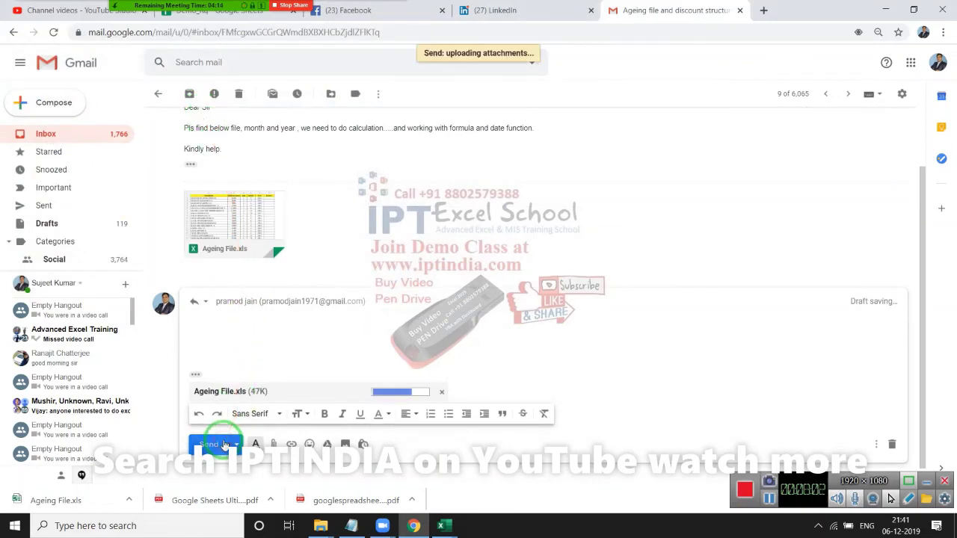